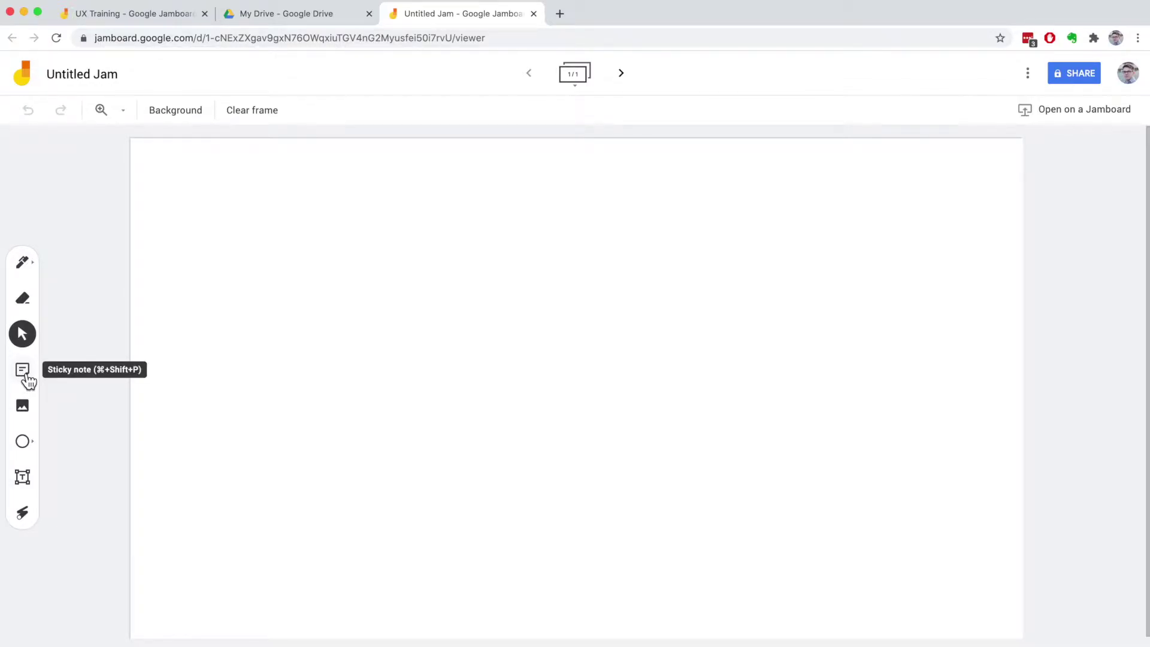
- Add a green 'Hello everyone' sticky note and move it lower left on the frame
{"action": "left_click", "coordinate": [24, 371]}
{"action": "type", "text": "H"}
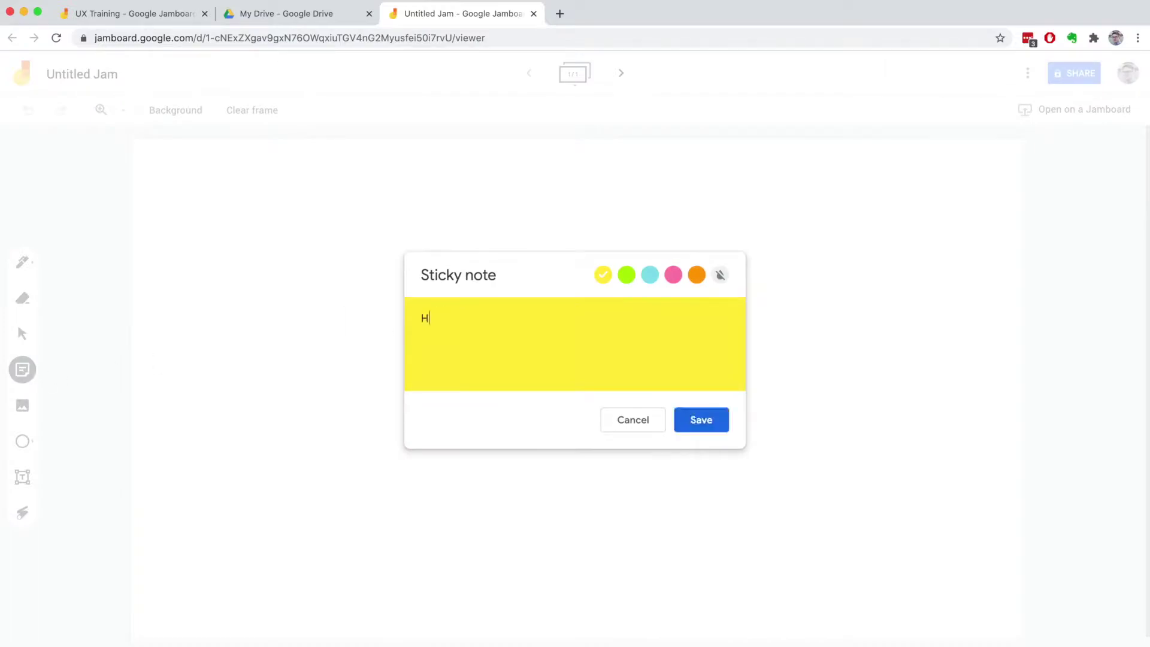
{"action": "type", "text": "ello everyone"}
{"action": "left_click", "coordinate": [625, 274]}
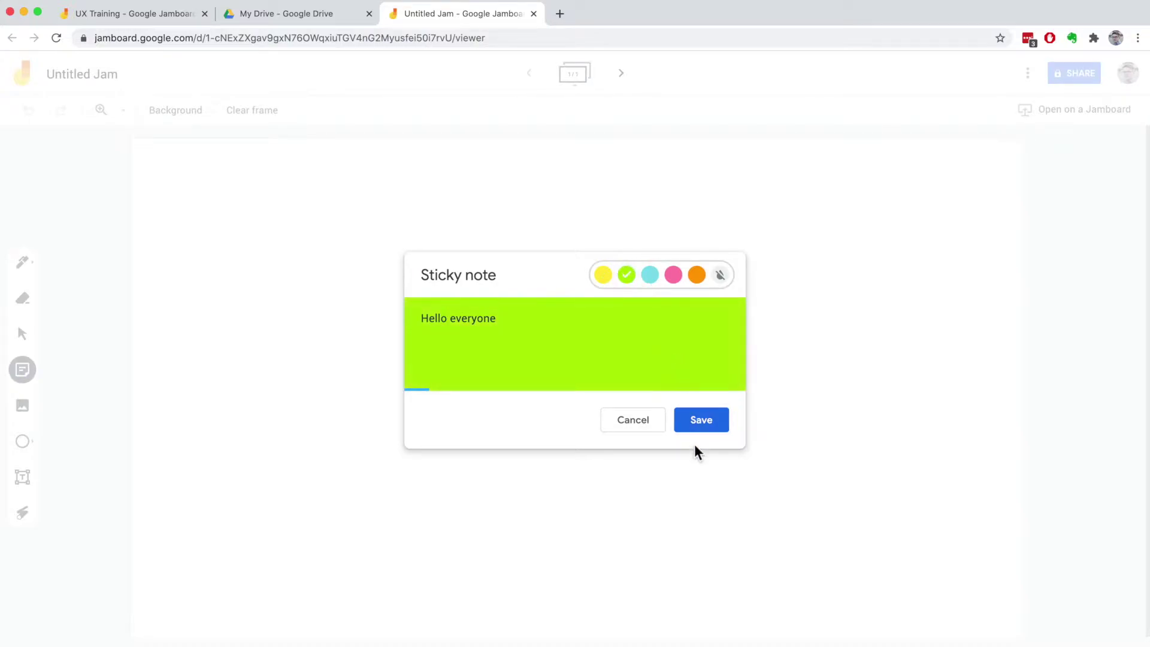
{"action": "left_click", "coordinate": [699, 423]}
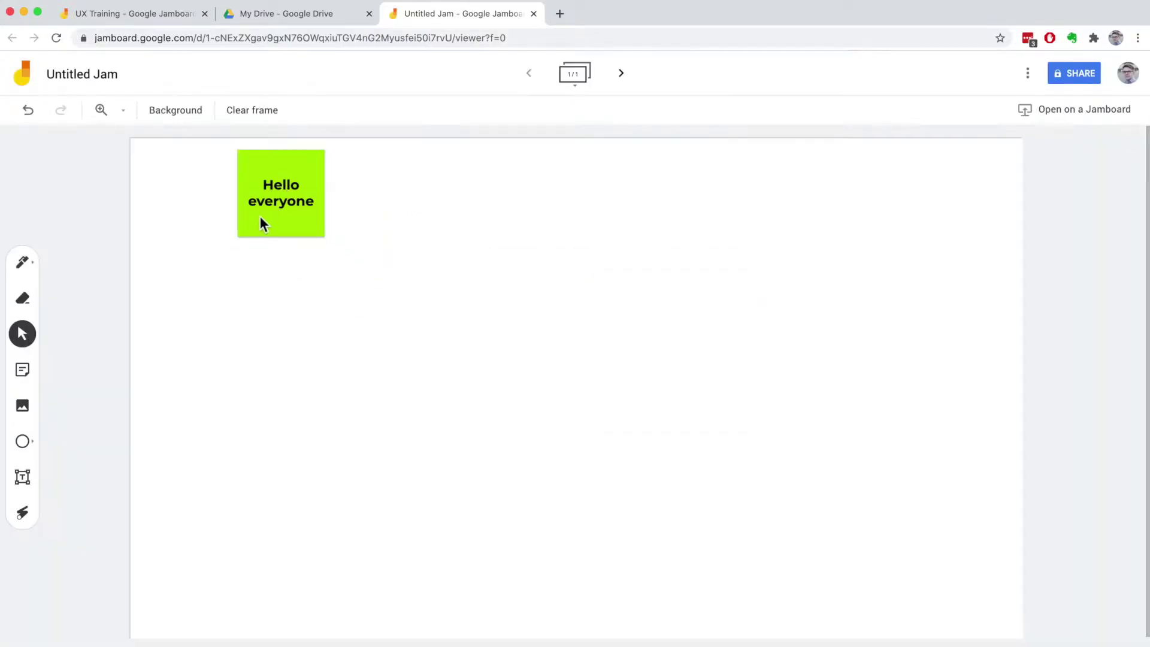
{"action": "left_click_drag", "start_coordinate": [282, 226], "coordinate": [238, 316]}
{"action": "left_click", "coordinate": [361, 325]}
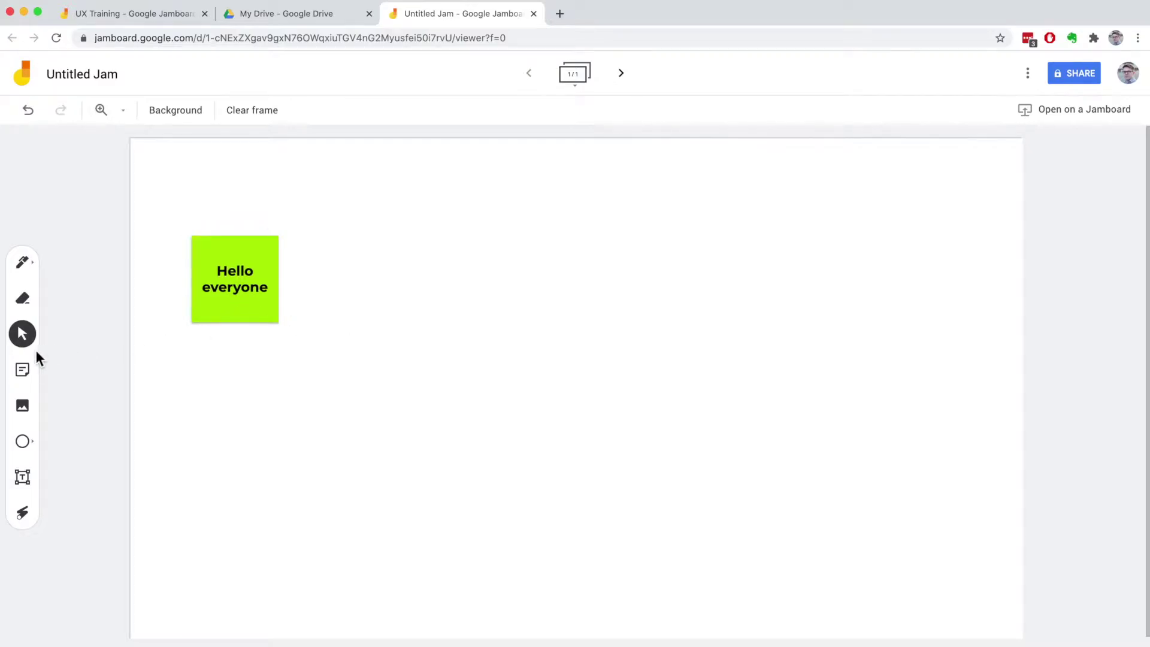
- Add a pink 'Hello people' sticky note and place it beside the green one
{"action": "left_click", "coordinate": [23, 371]}
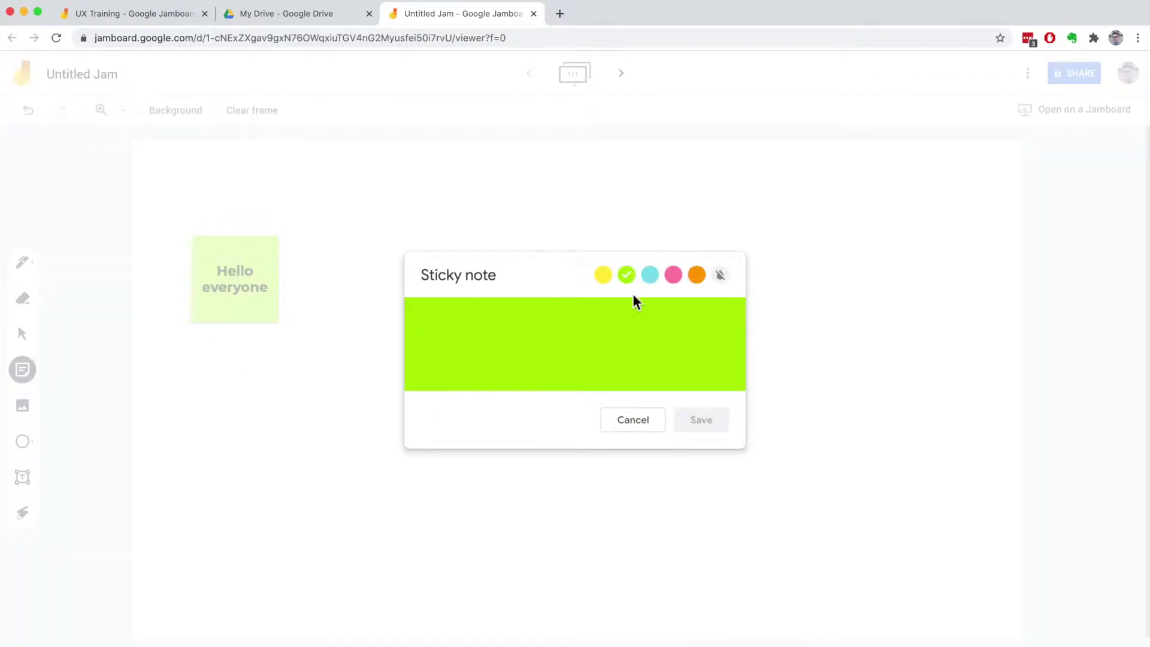
{"action": "left_click", "coordinate": [672, 274]}
{"action": "type", "text": "Hel"}
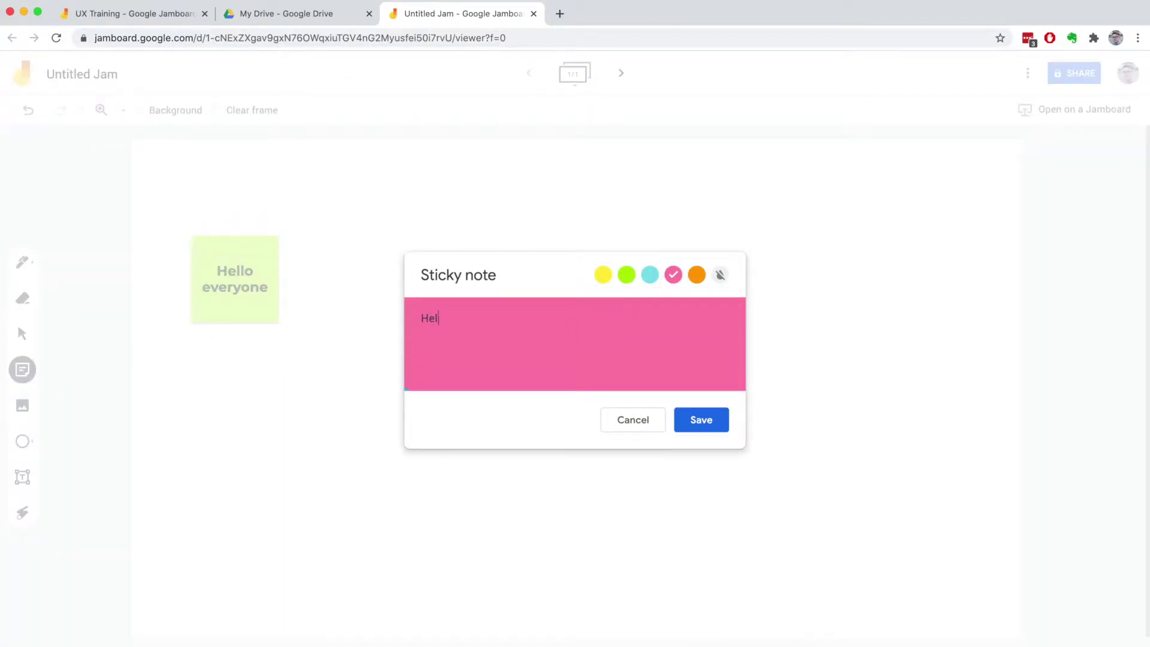
{"action": "type", "text": "lo people"}
{"action": "left_click", "coordinate": [698, 419]}
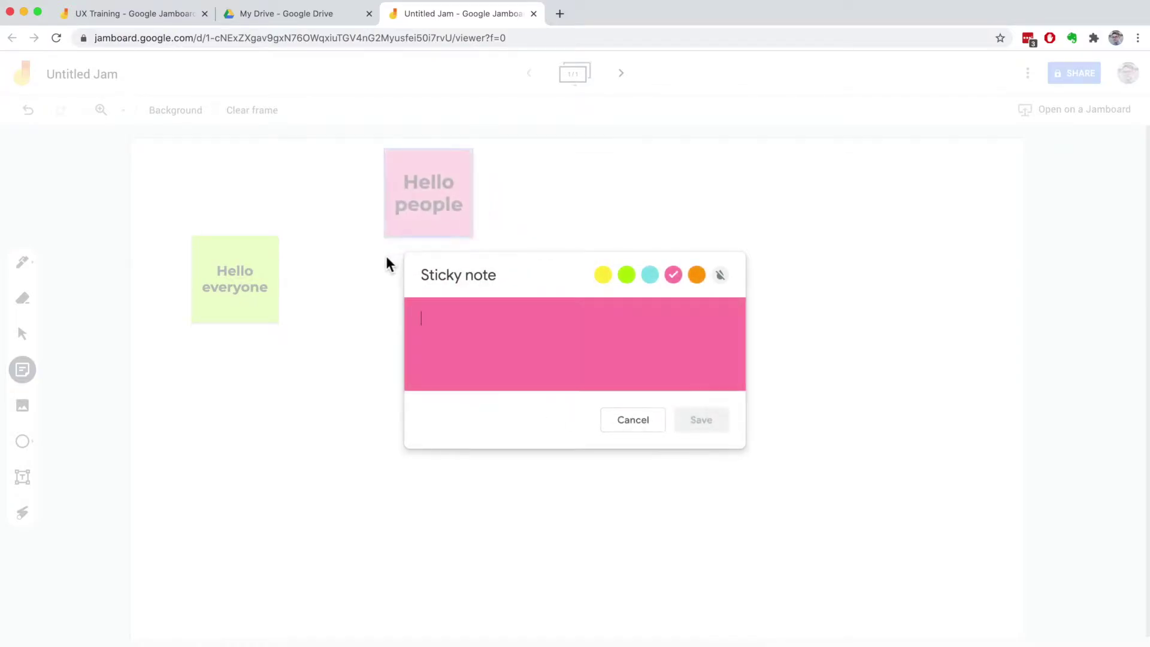
{"action": "left_click_drag", "start_coordinate": [420, 202], "coordinate": [350, 285]}
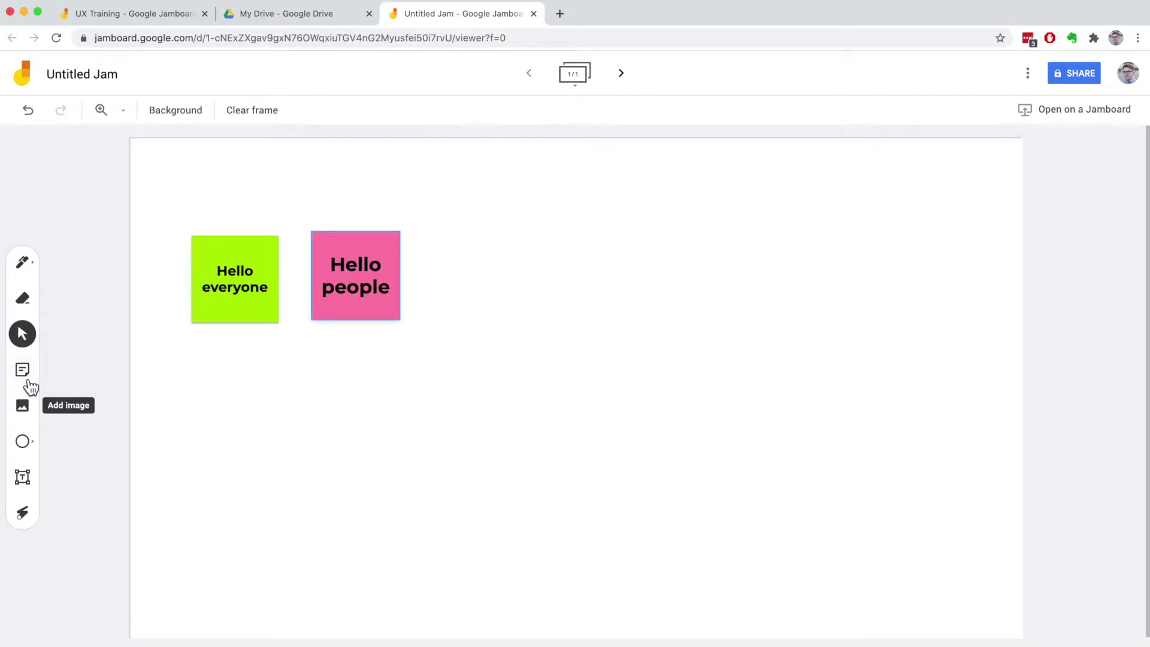
- Draw a circle below the green note and add a one-line 'Brainwriting session' text box near the top
{"action": "left_click", "coordinate": [33, 441]}
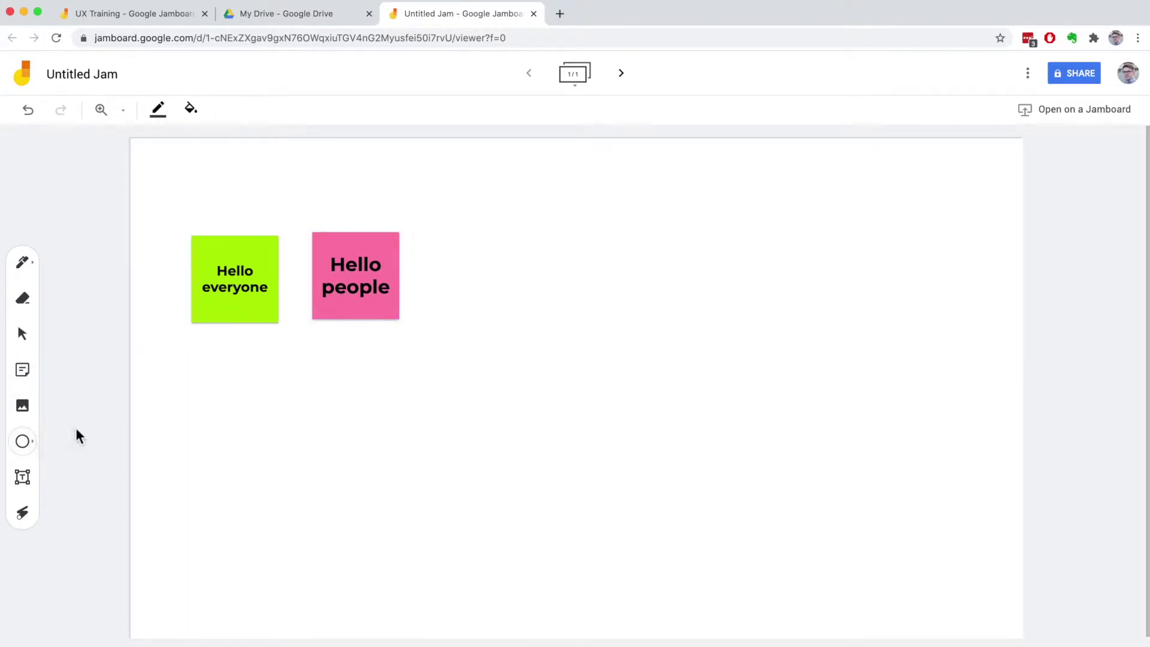
{"action": "left_click_drag", "start_coordinate": [182, 430], "coordinate": [268, 525]}
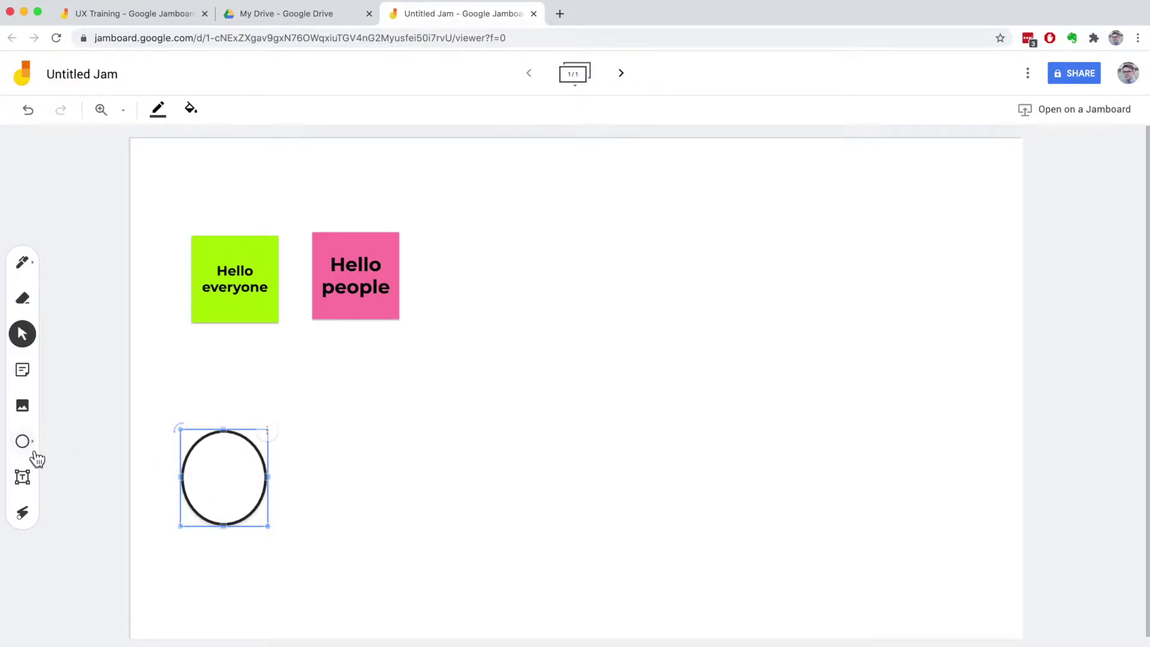
{"action": "left_click", "coordinate": [27, 478]}
{"action": "left_click", "coordinate": [188, 167]}
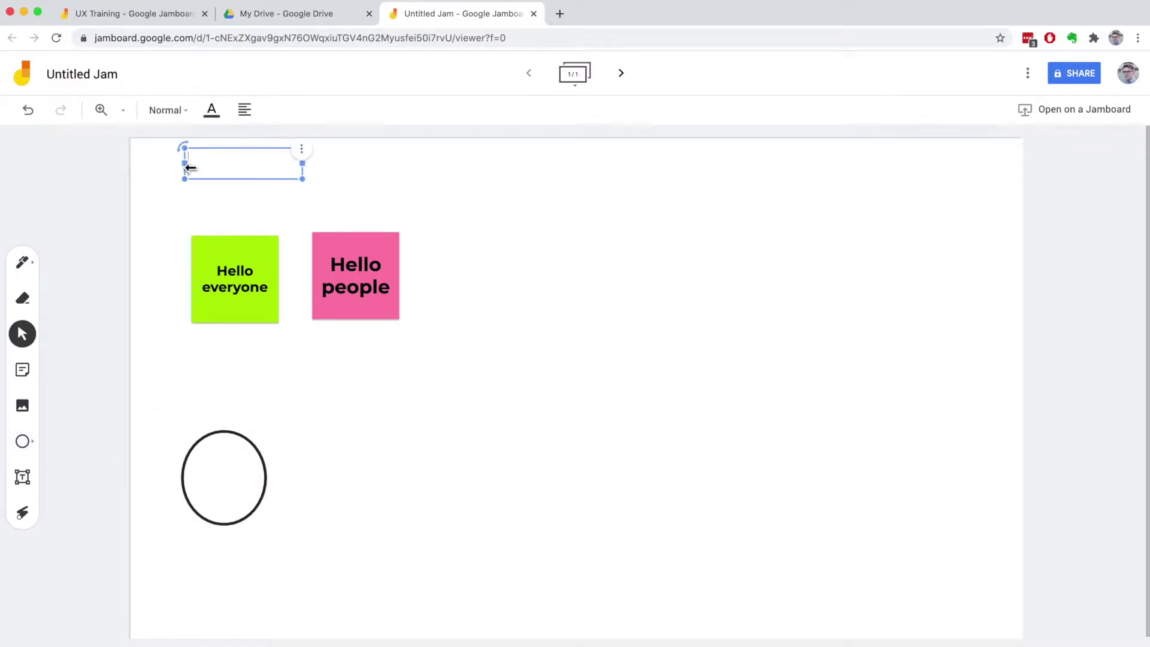
{"action": "type", "text": "Brainw"}
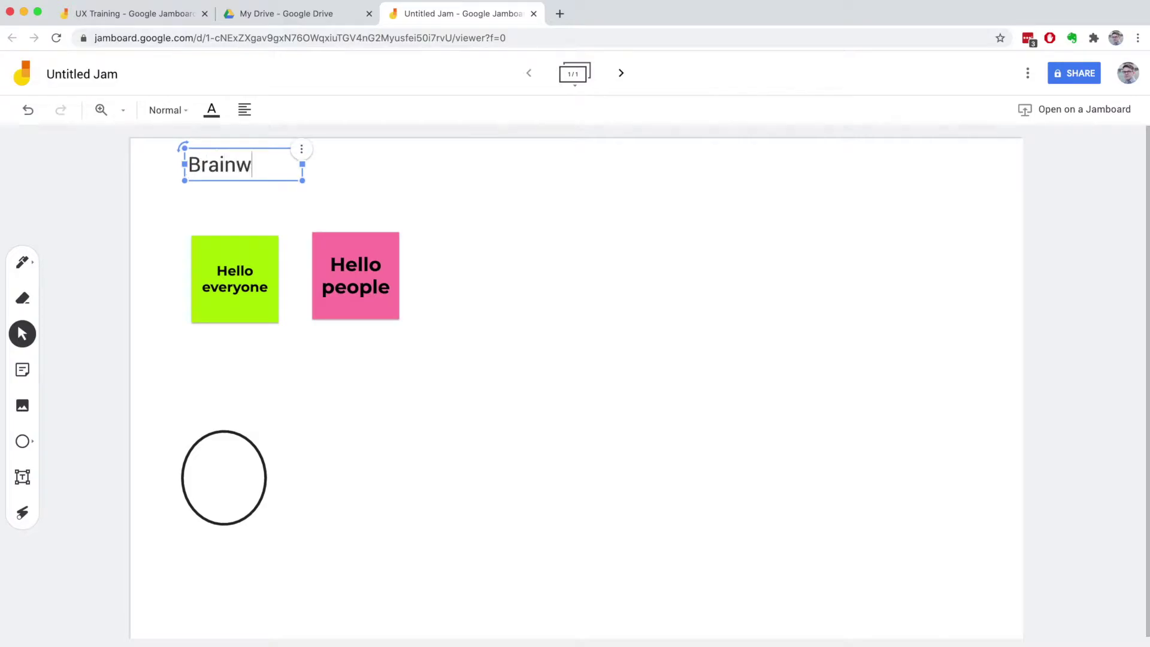
{"action": "key", "text": "BackSpace"}
{"action": "type", "text": "writing session"}
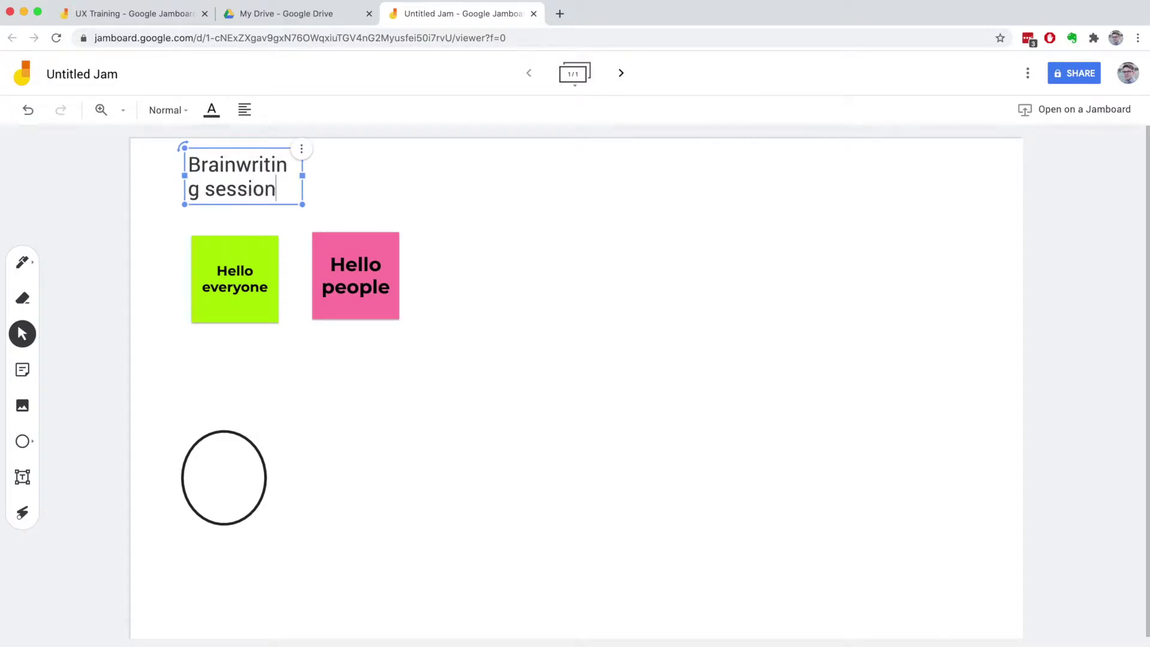
{"action": "left_click_drag", "start_coordinate": [308, 178], "coordinate": [433, 174]}
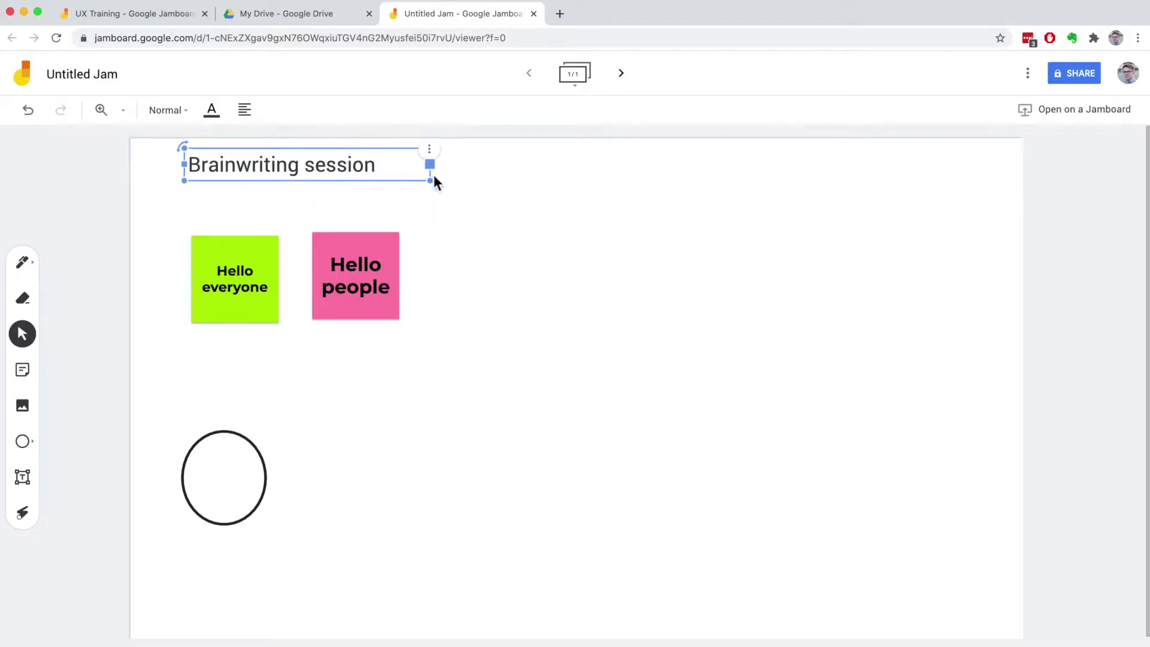
{"action": "key", "text": "Escape"}
- Nudge the 'Brainwriting session' title down closer to the sticky notes
{"action": "left_click", "coordinate": [337, 178]}
{"action": "left_click", "coordinate": [332, 181]}
{"action": "left_click", "coordinate": [335, 178]}
{"action": "left_click_drag", "start_coordinate": [334, 178], "coordinate": [342, 203]}
{"action": "left_click", "coordinate": [547, 245]}
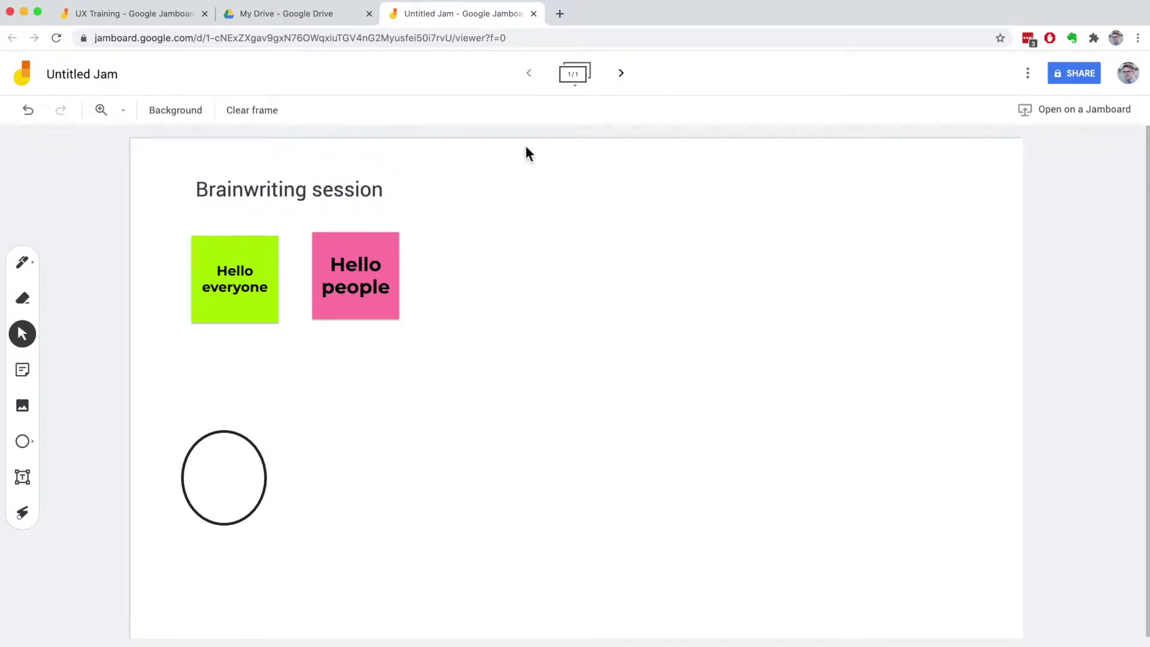
- Add two blank frames, then go back to the first frame
{"action": "left_click", "coordinate": [621, 74]}
{"action": "left_click", "coordinate": [622, 74]}
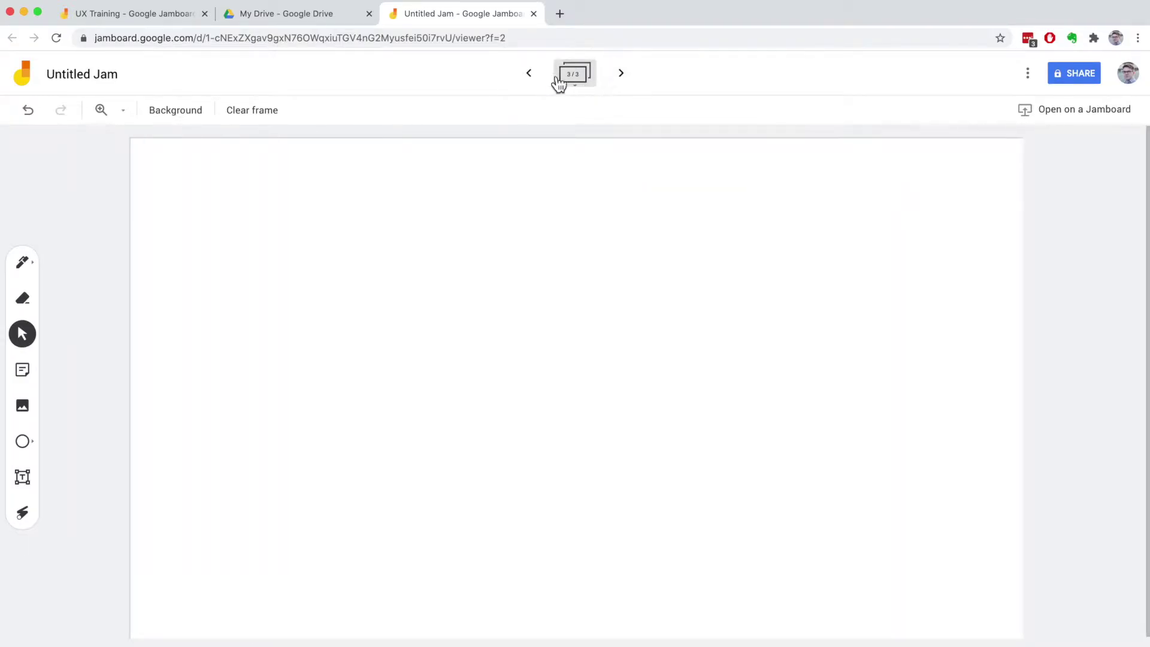
{"action": "left_click", "coordinate": [530, 74]}
{"action": "left_click", "coordinate": [529, 74]}
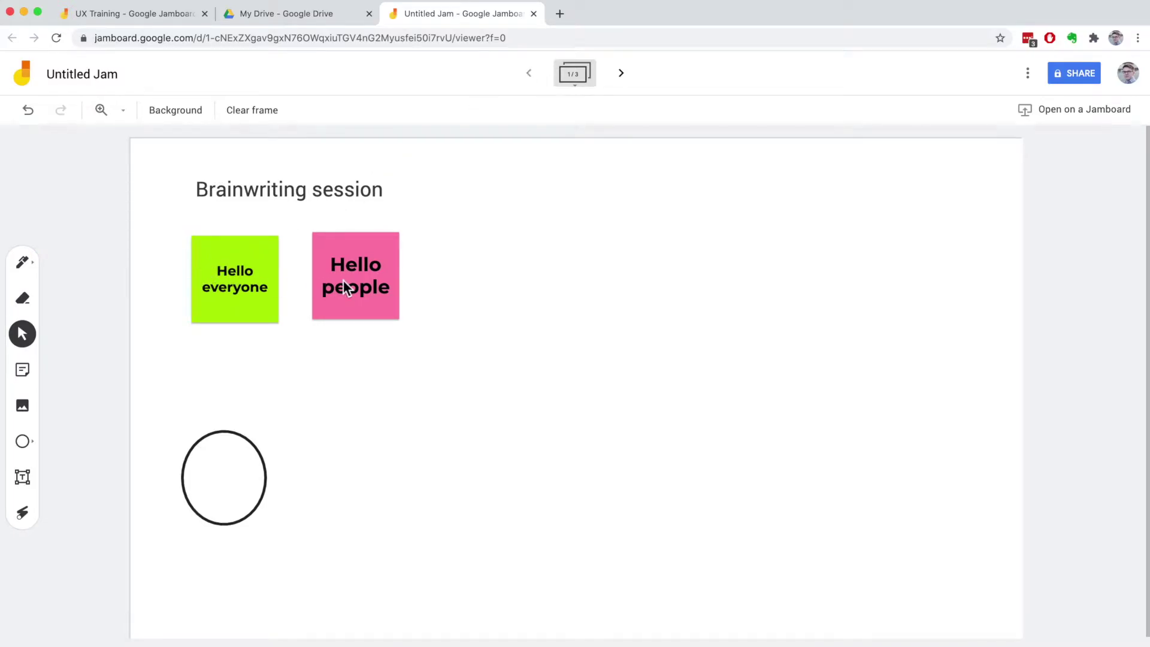
- Share the jam as Editor for anyone with the link and copy the share link
{"action": "left_click", "coordinate": [1069, 81]}
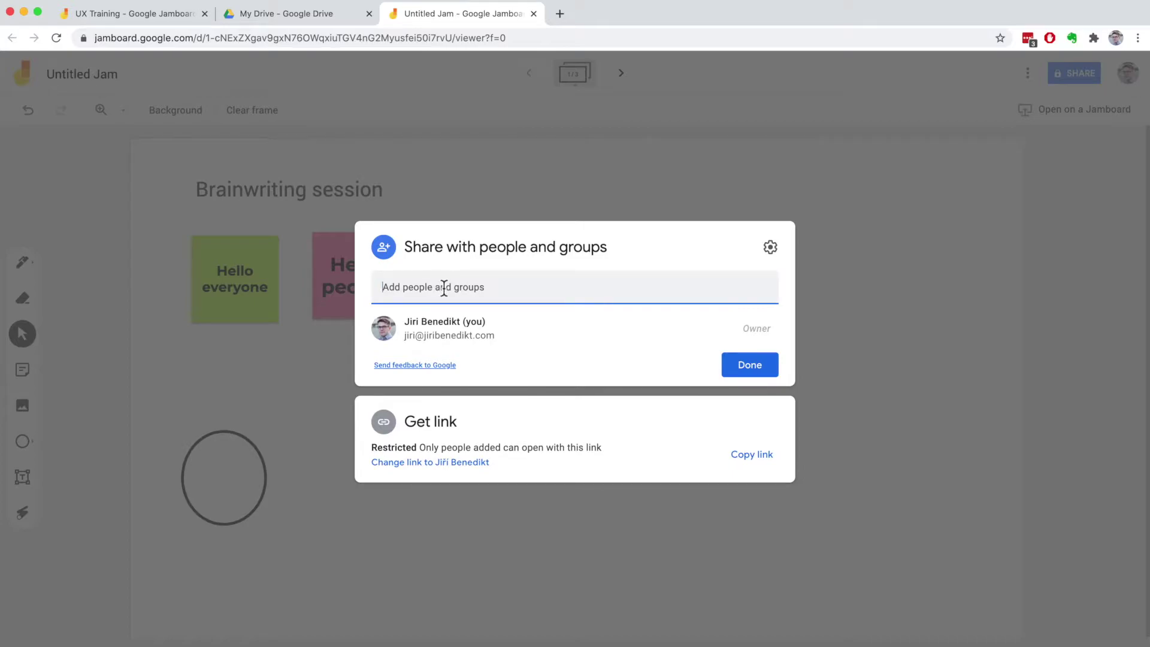
{"action": "left_click", "coordinate": [394, 462]}
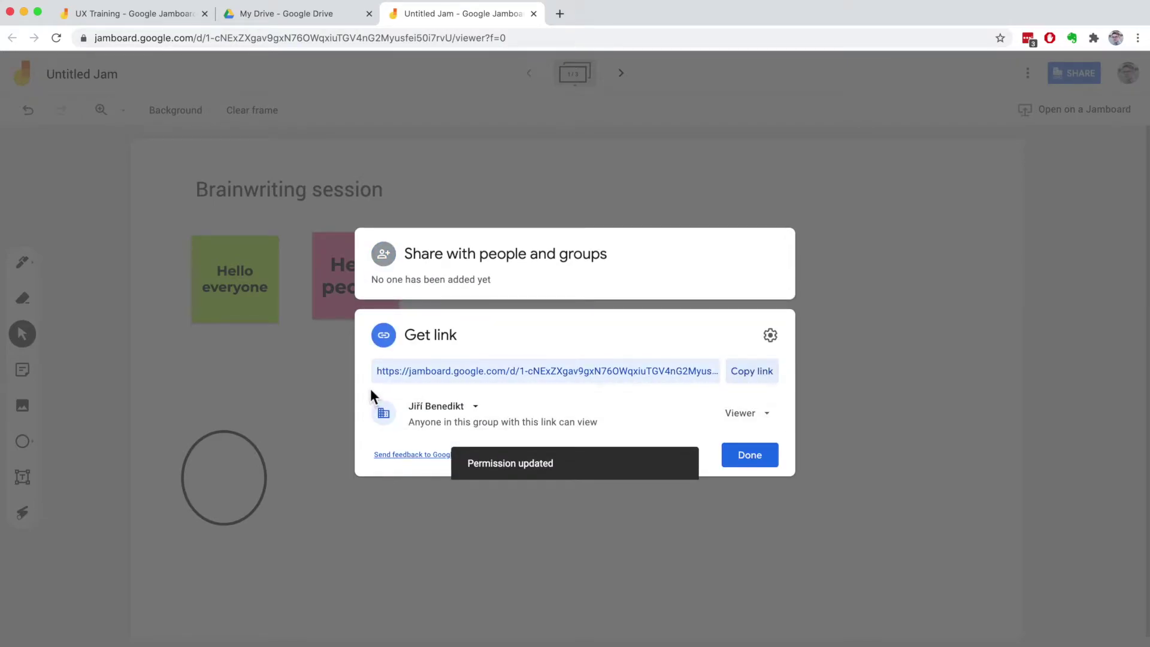
{"action": "left_click", "coordinate": [434, 413]}
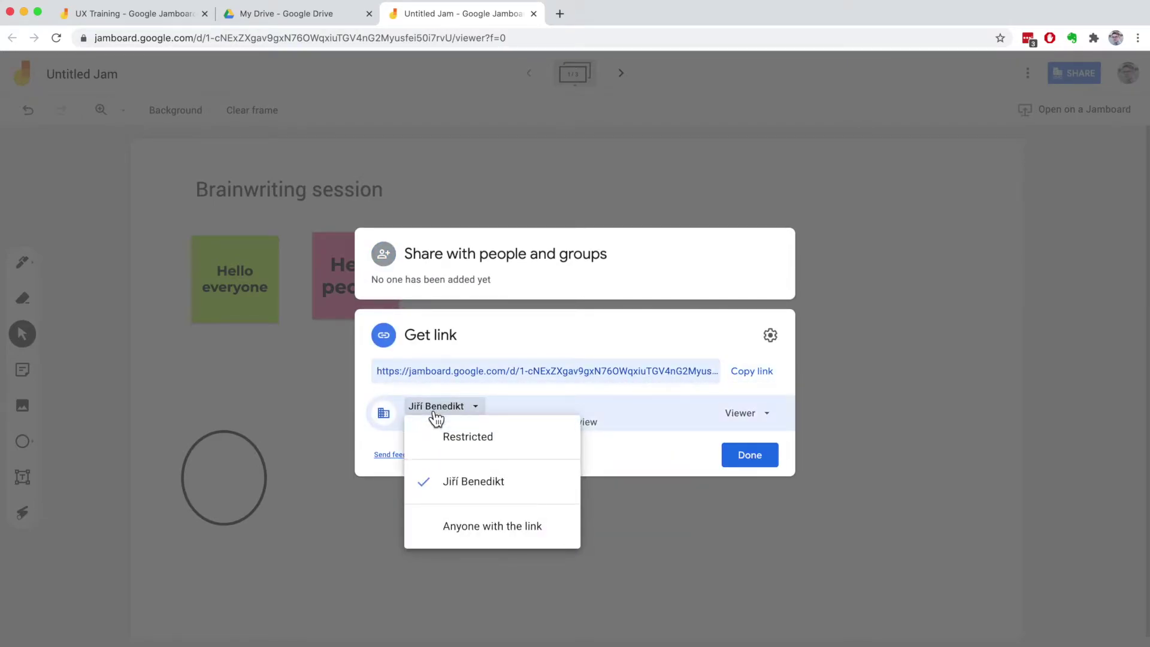
{"action": "left_click", "coordinate": [451, 530]}
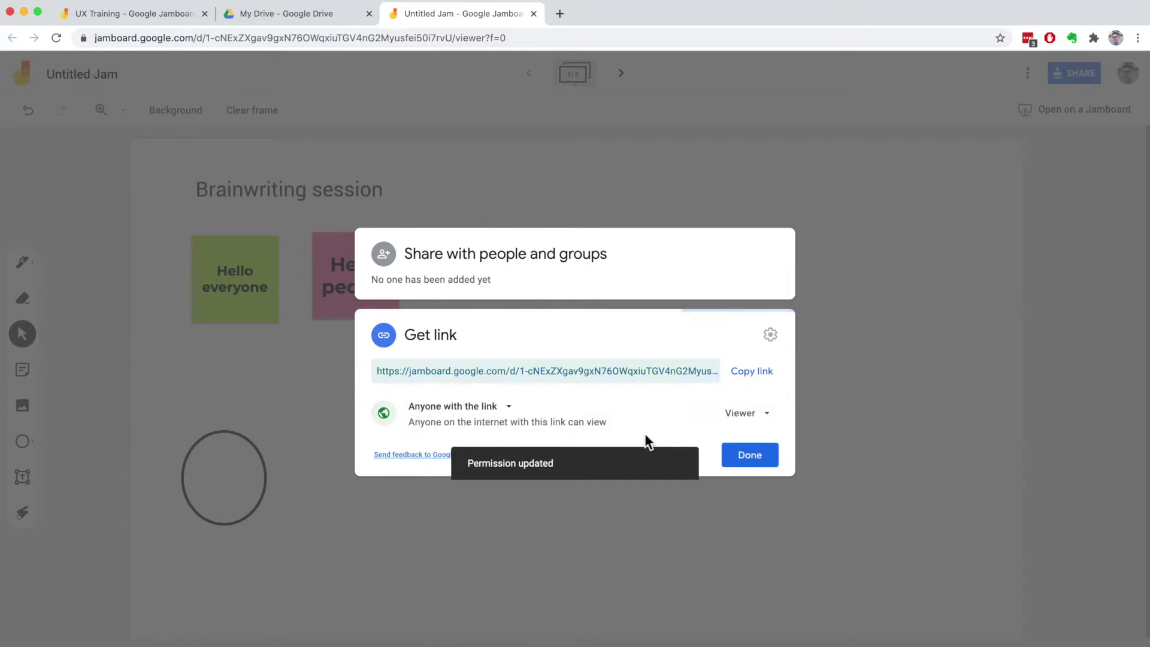
{"action": "left_click", "coordinate": [748, 422]}
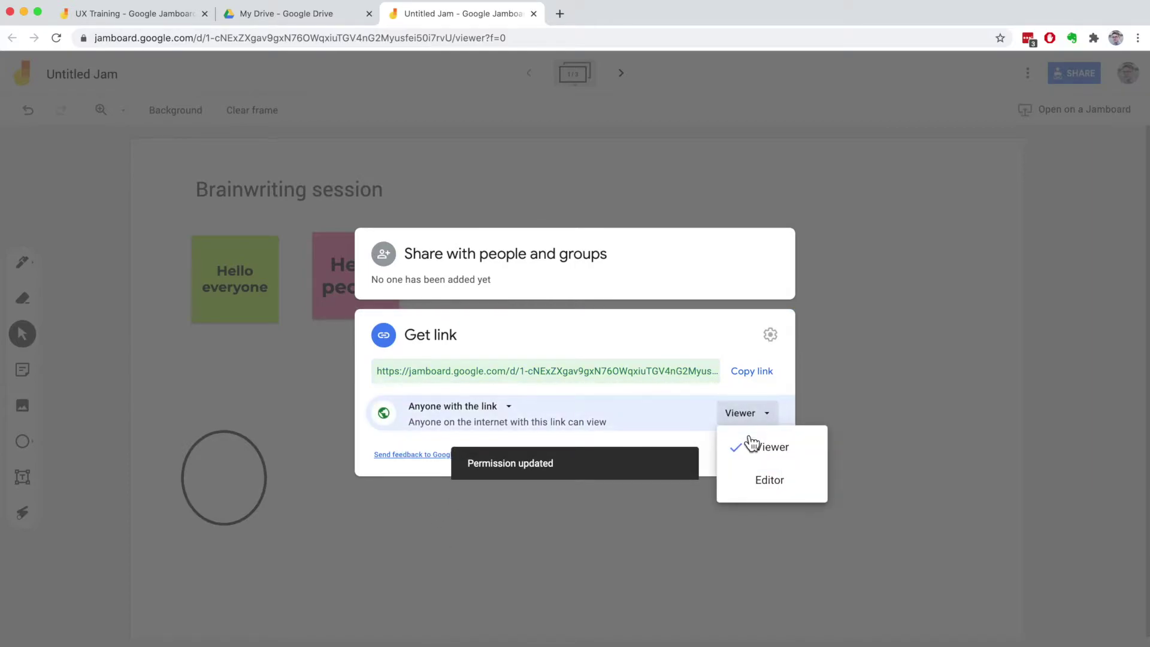
{"action": "left_click", "coordinate": [746, 487]}
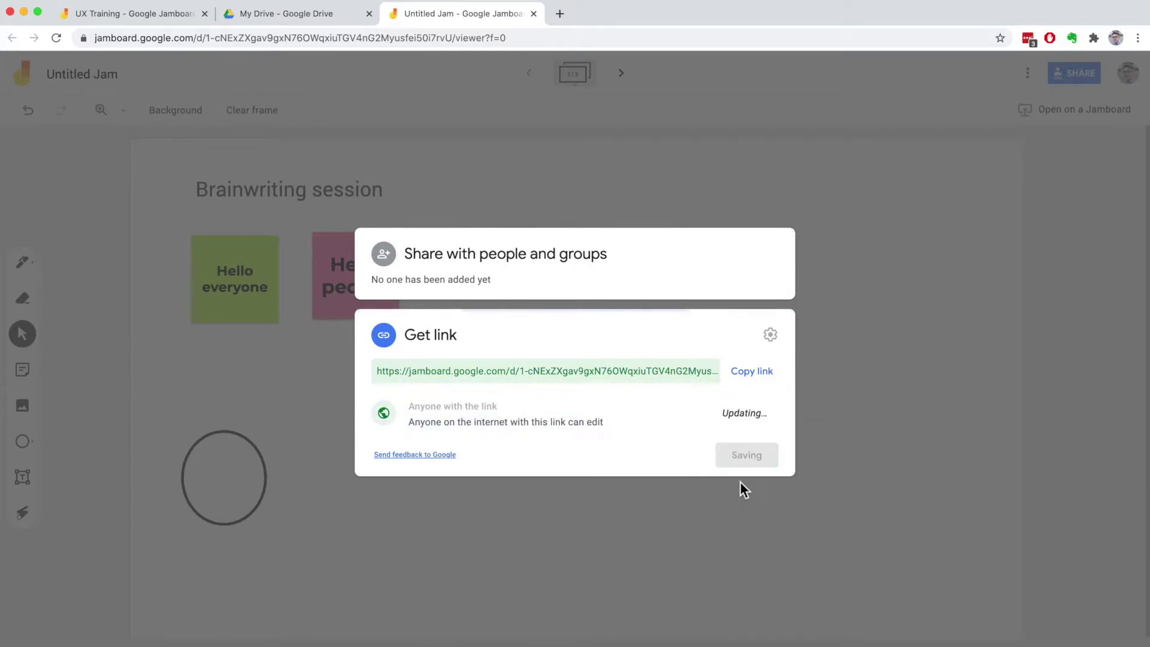
{"action": "left_click", "coordinate": [752, 381]}
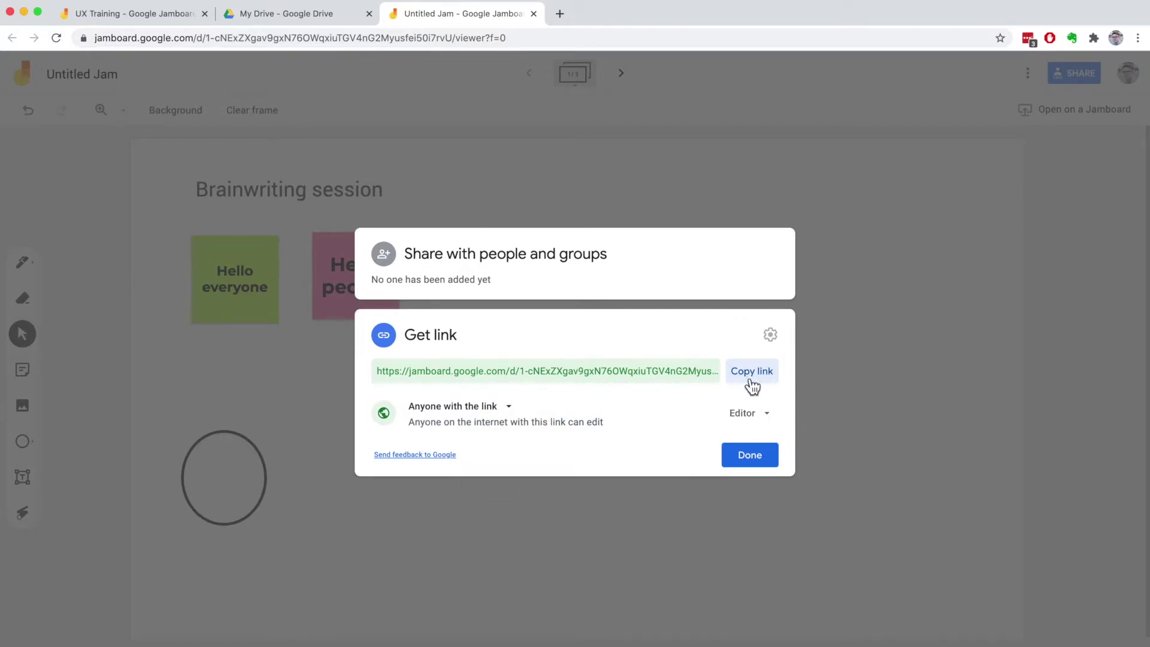
{"action": "left_click", "coordinate": [752, 461]}
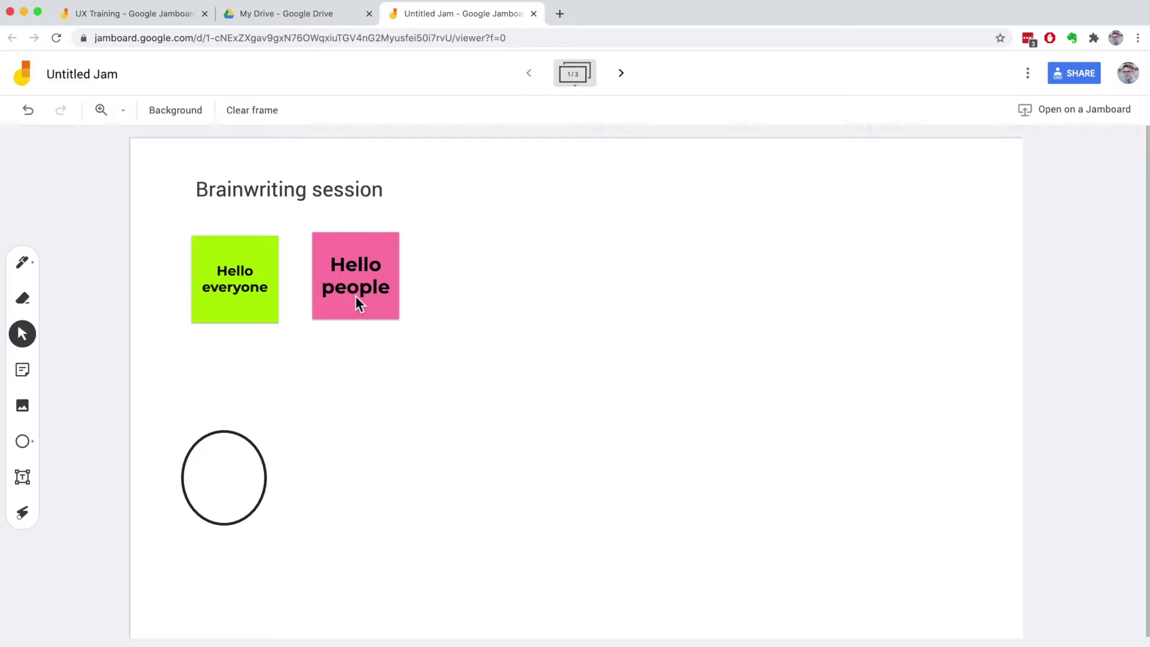
- Switch to the UX Training board tab, then to the My Drive file list
{"action": "left_click", "coordinate": [127, 16]}
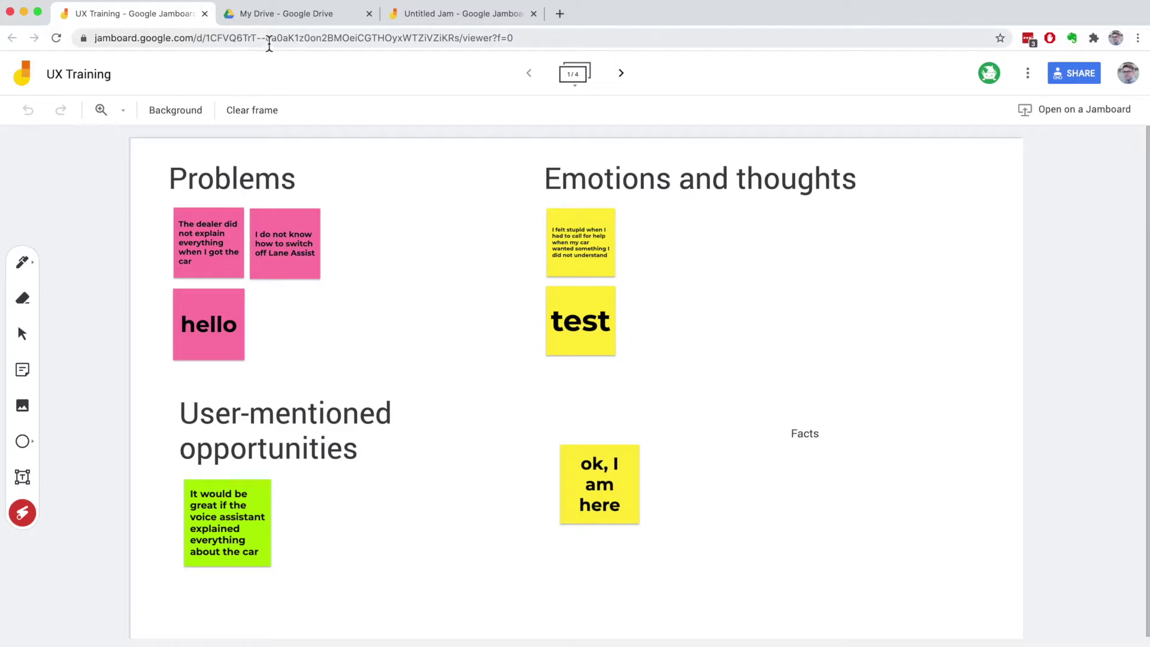
{"action": "left_click", "coordinate": [258, 22]}
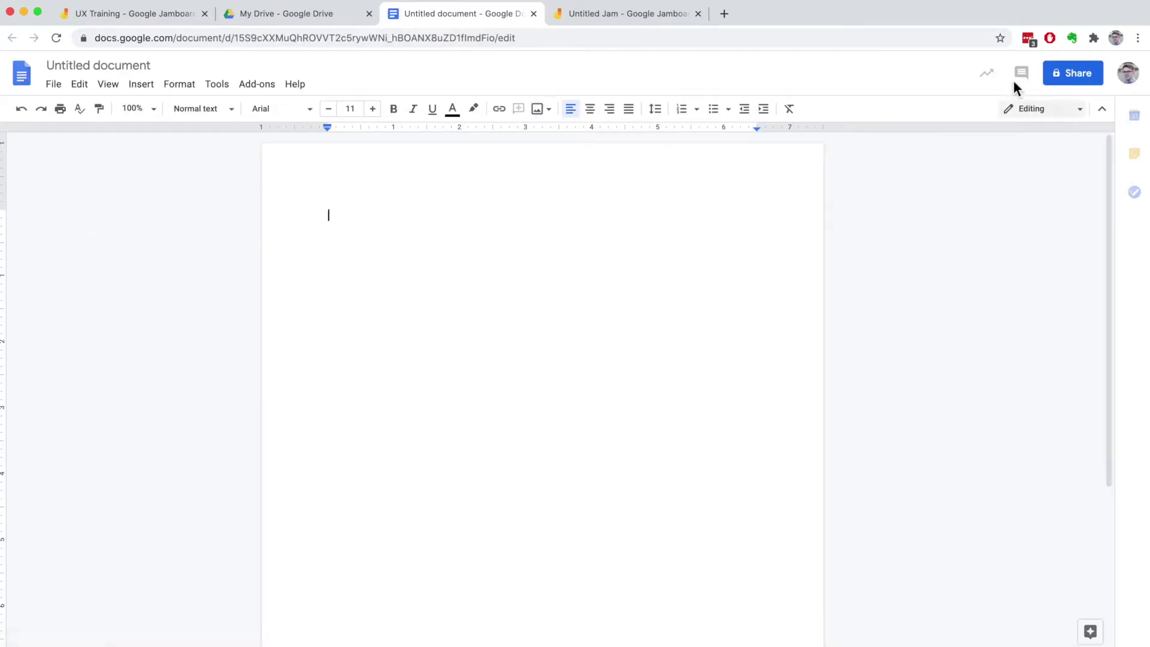
- Name the new document 'Flipchart' when starting to share it
{"action": "left_click", "coordinate": [1070, 80]}
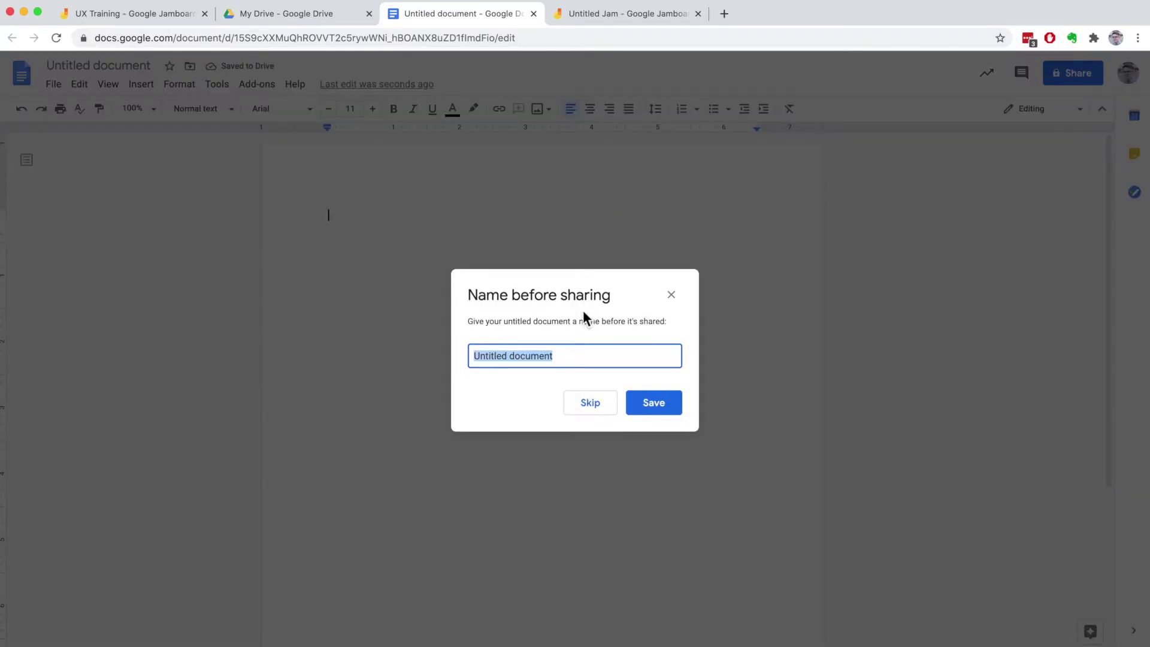
{"action": "type", "text": "Flipchart"}
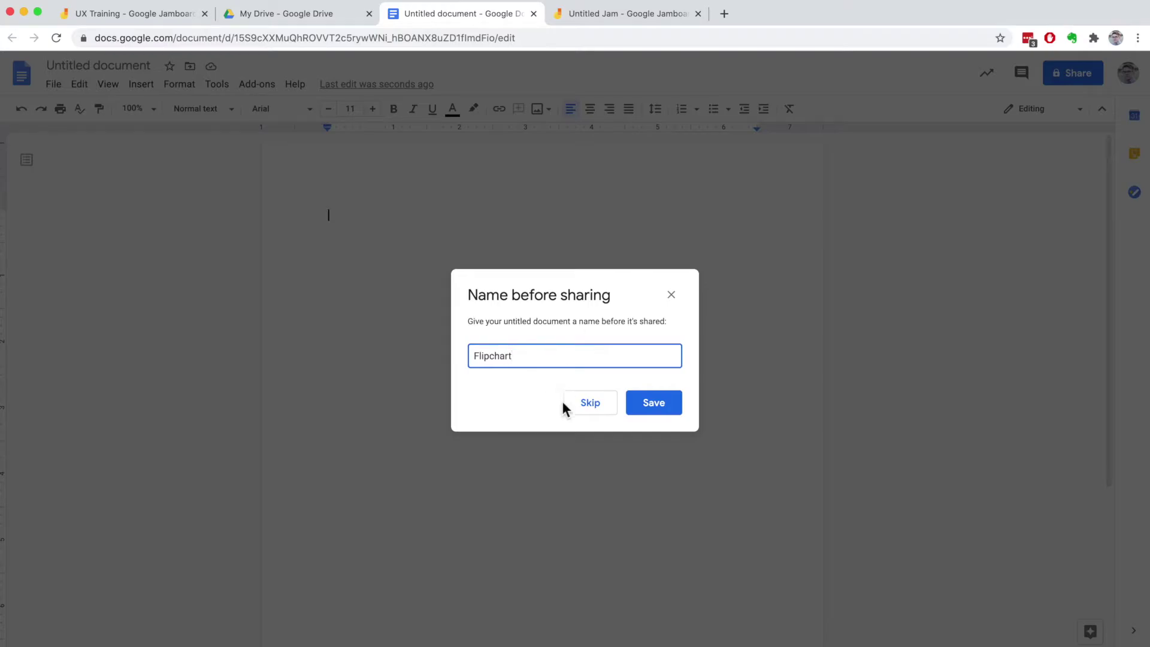
{"action": "left_click", "coordinate": [655, 401]}
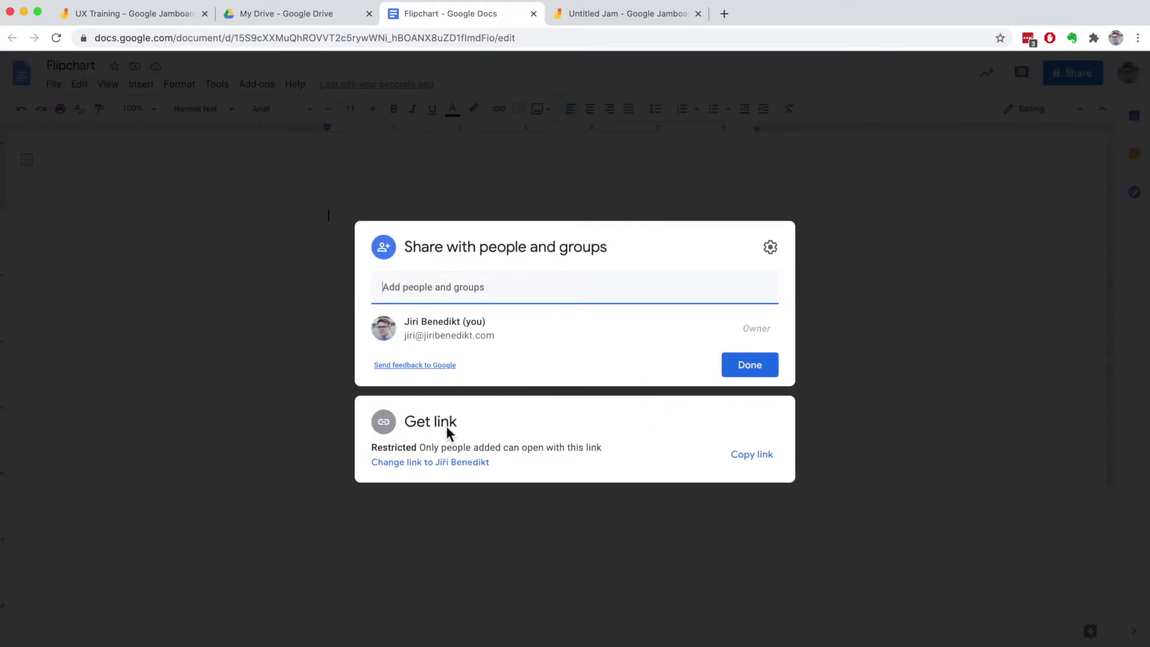
- Set link access to 'Anyone with the link' with the Editor role
{"action": "left_click", "coordinate": [414, 465]}
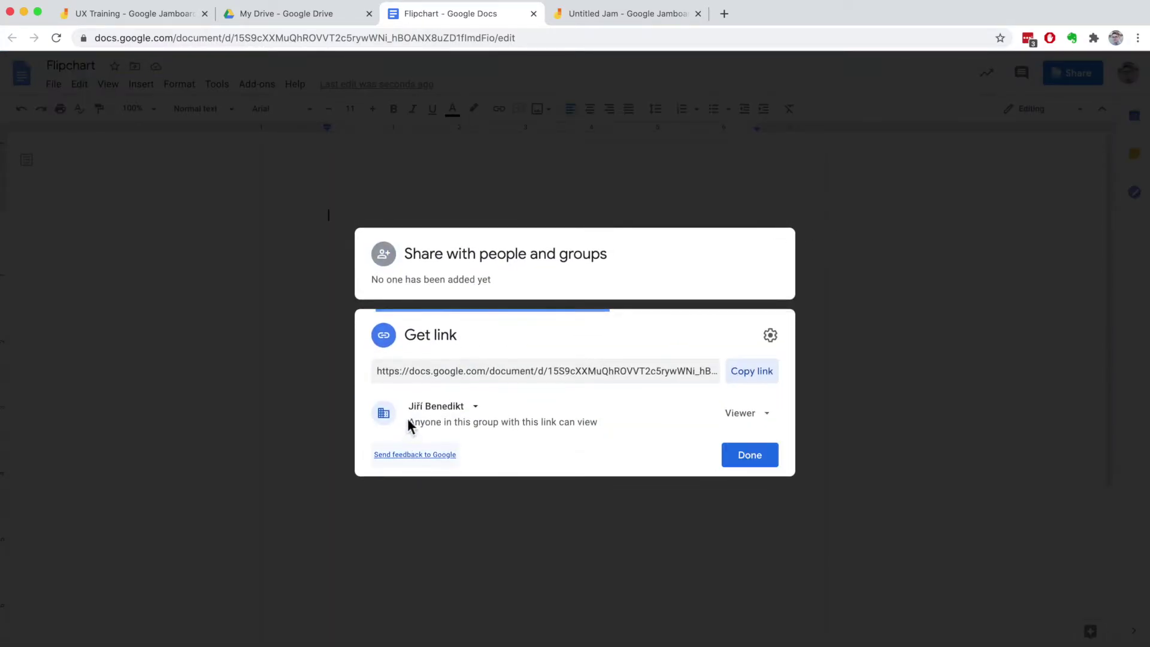
{"action": "left_click", "coordinate": [446, 412]}
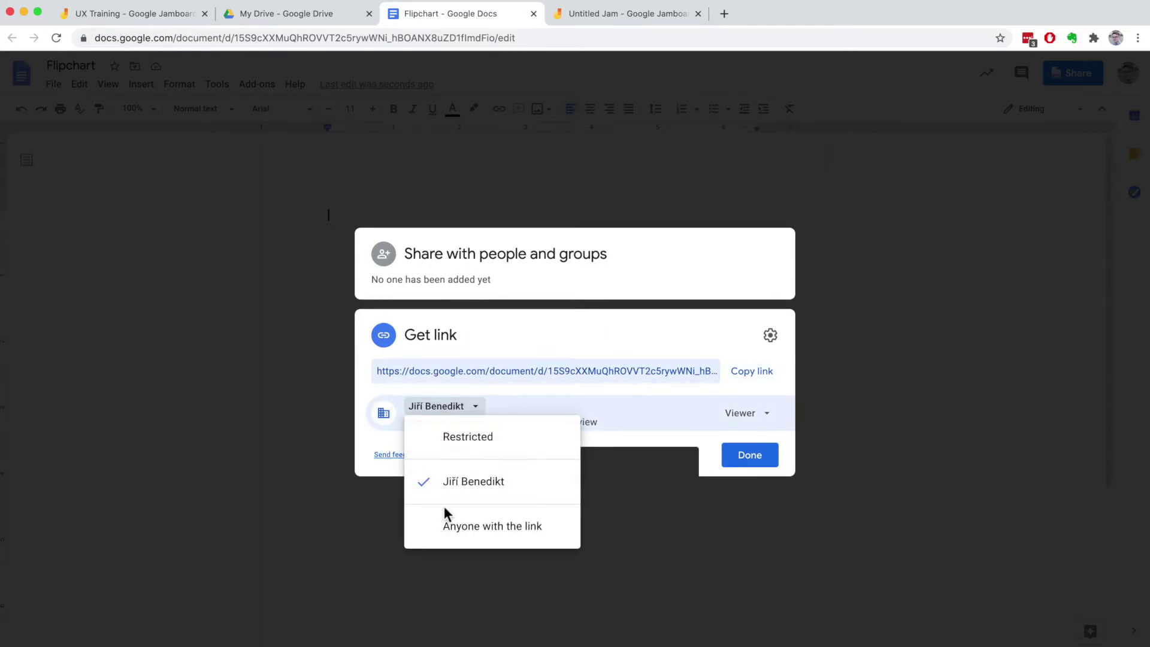
{"action": "left_click", "coordinate": [446, 525]}
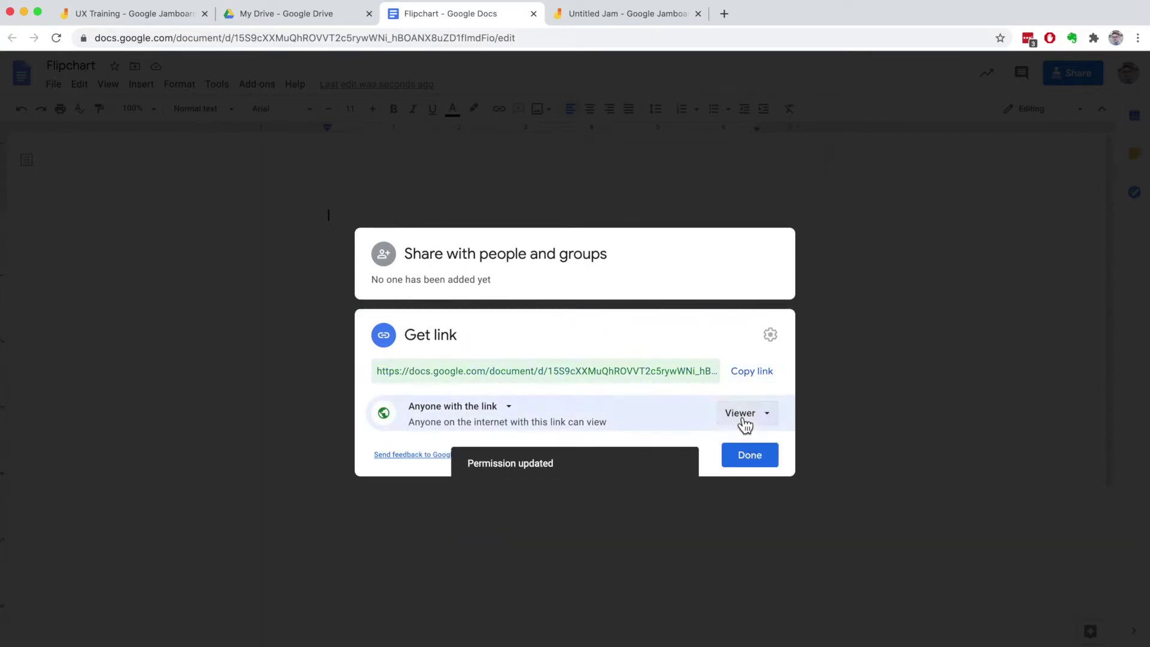
{"action": "left_click", "coordinate": [741, 419]}
{"action": "left_click", "coordinate": [749, 518]}
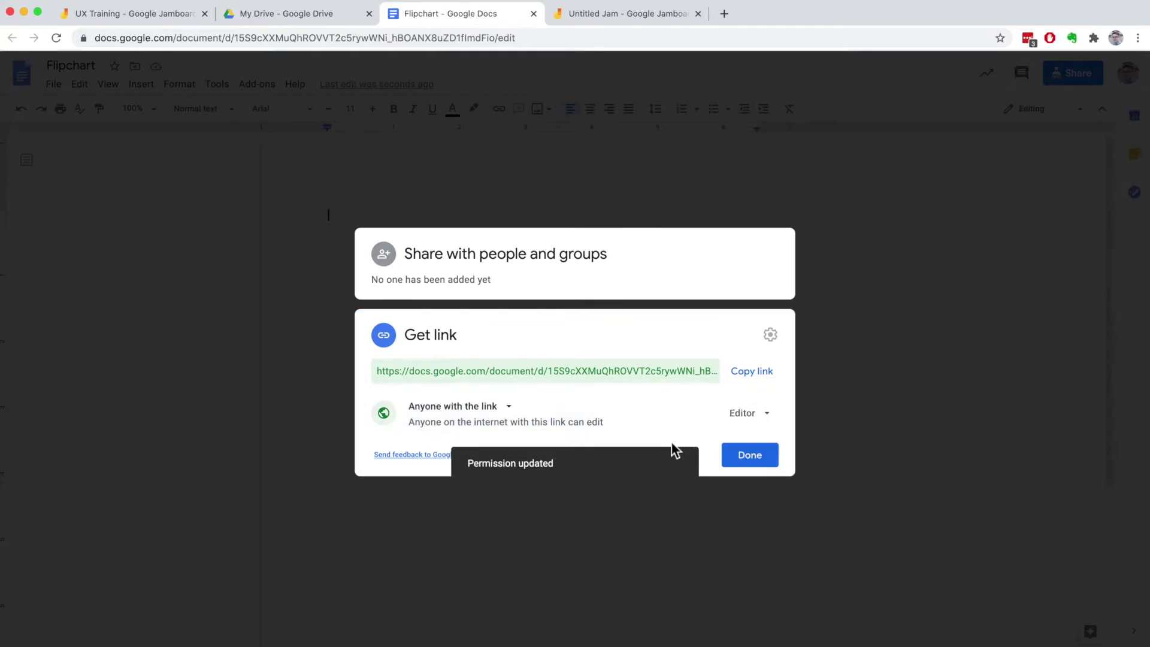
{"action": "left_click", "coordinate": [752, 462]}
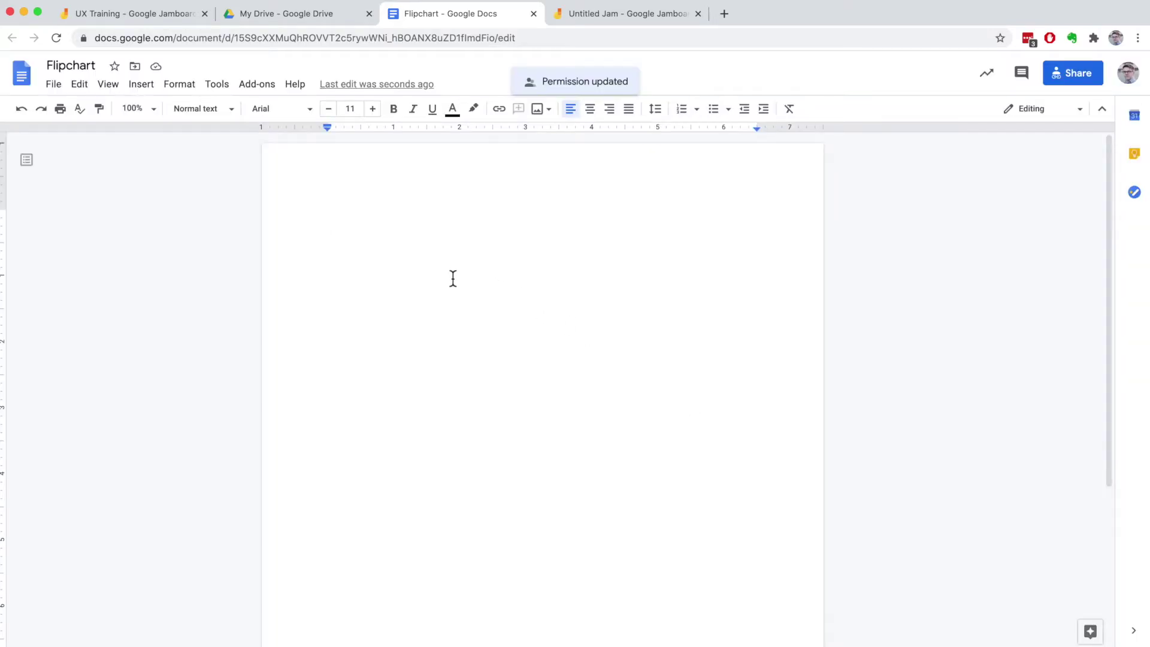
- Type 'How might we …. ?' in Title style, then start a normal-text line below
{"action": "left_click", "coordinate": [199, 110]}
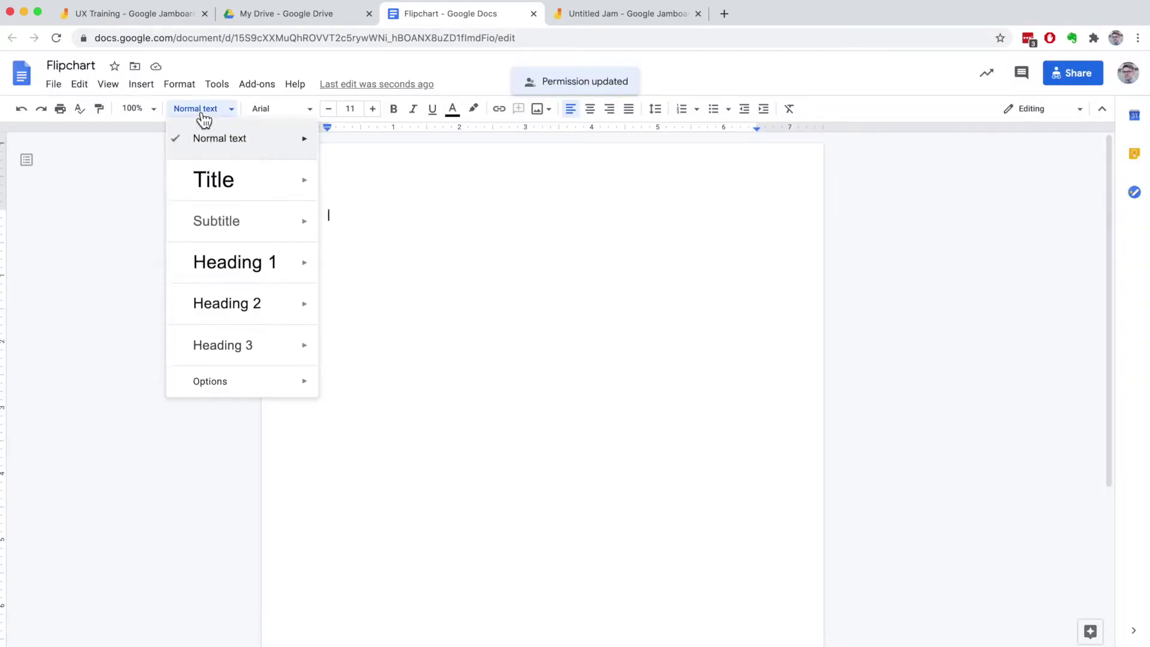
{"action": "left_click", "coordinate": [207, 180]}
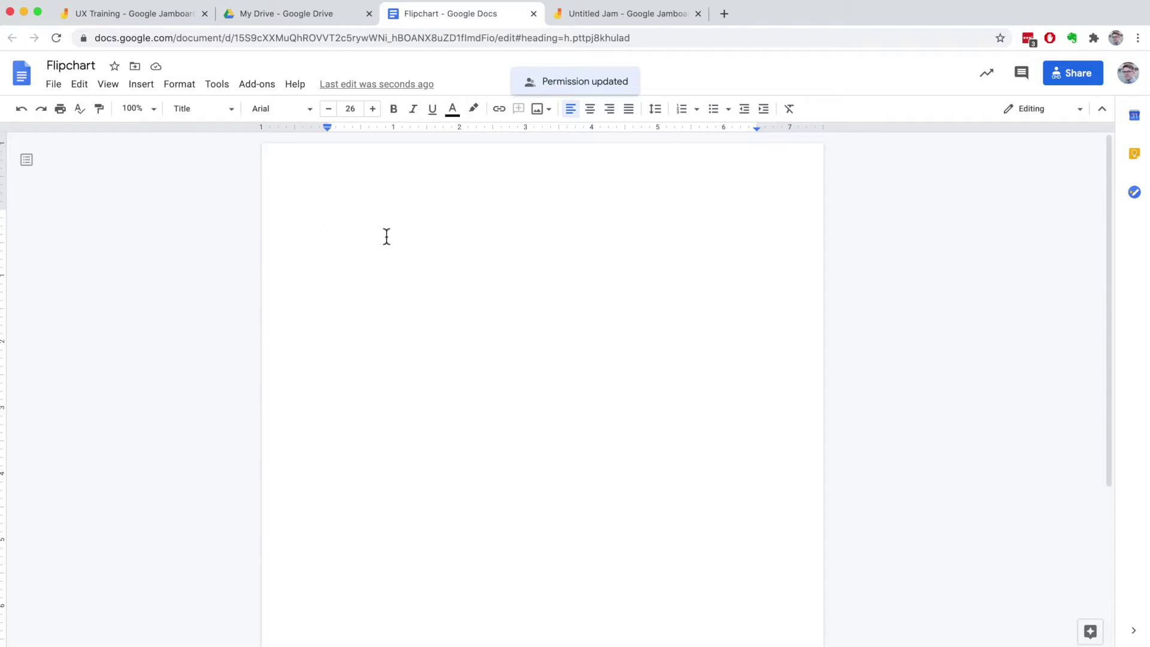
{"action": "type", "text": "How might we .... ?"}
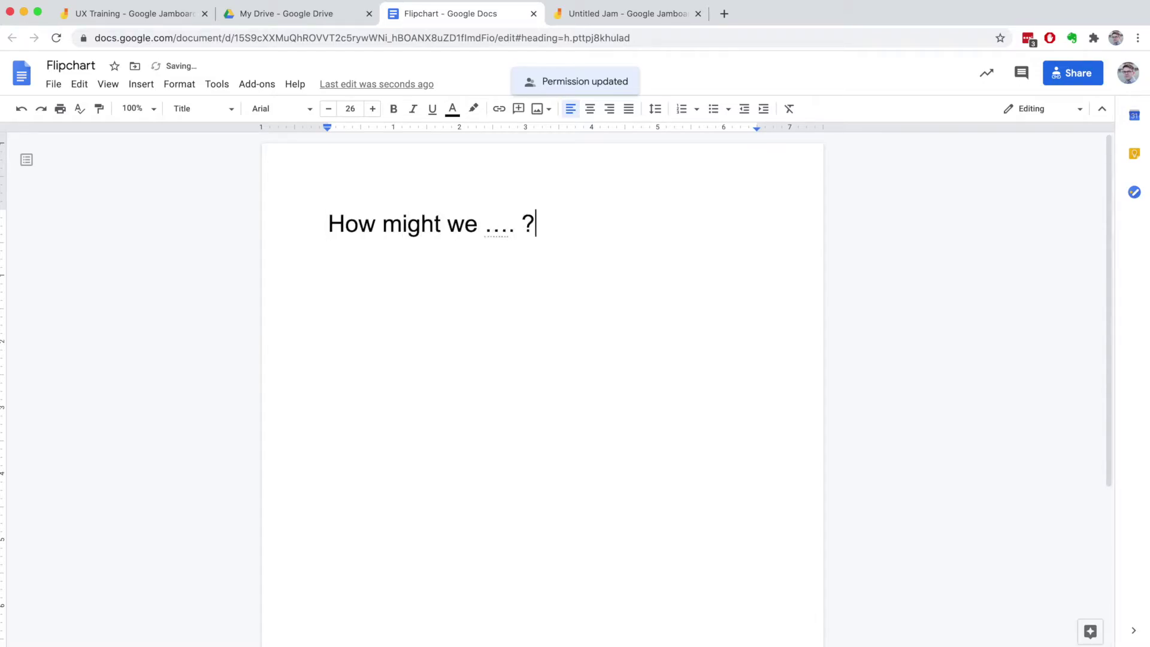
{"action": "key", "text": "Return"}
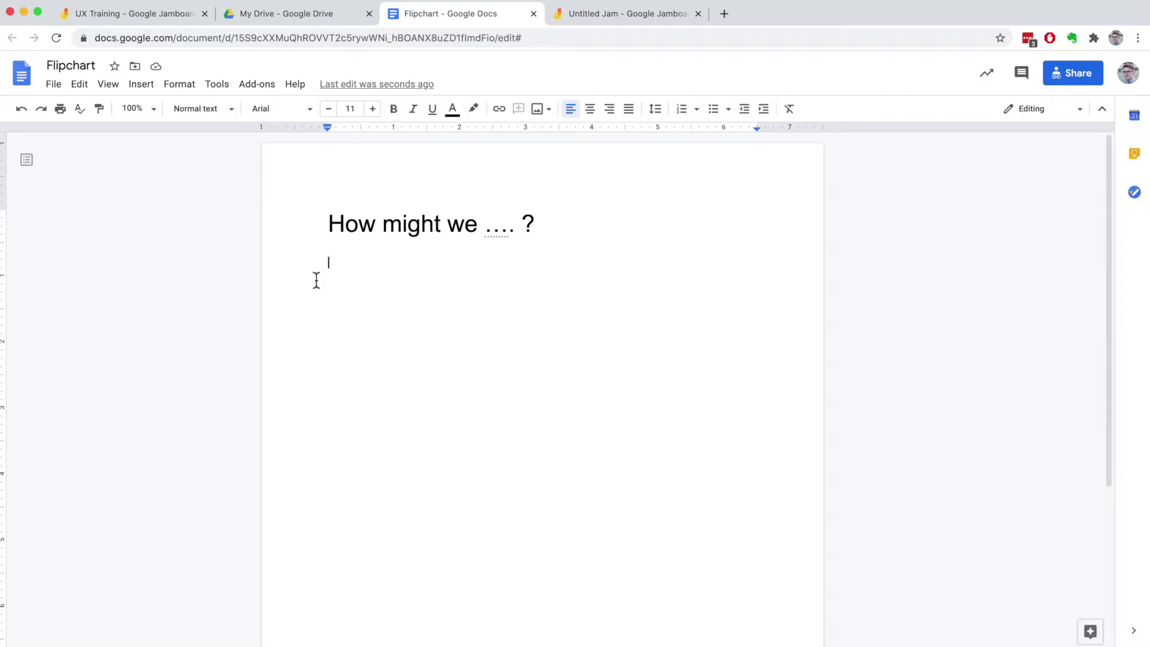
{"action": "left_click", "coordinate": [169, 16]}
{"action": "left_click", "coordinate": [450, 16]}
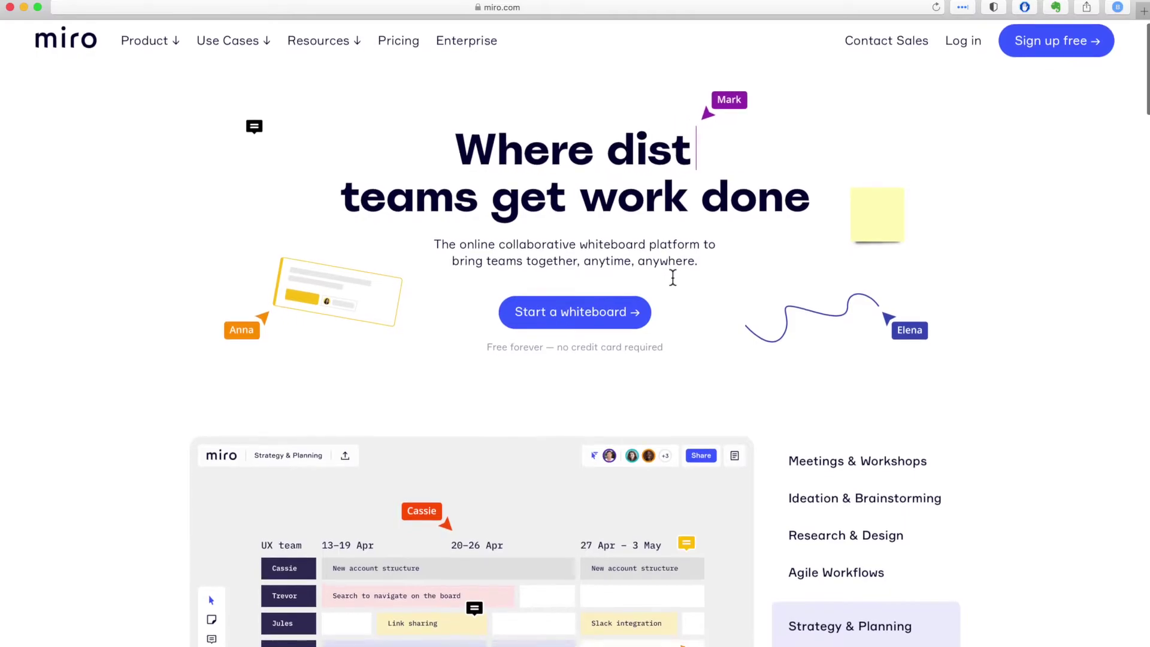
- Browse the Miro homepage's Meetings & Workshops and Ideation & Brainstorming demo boards
{"action": "scroll", "coordinate": [672, 278], "scroll_direction": "down", "scroll_amount": 4}
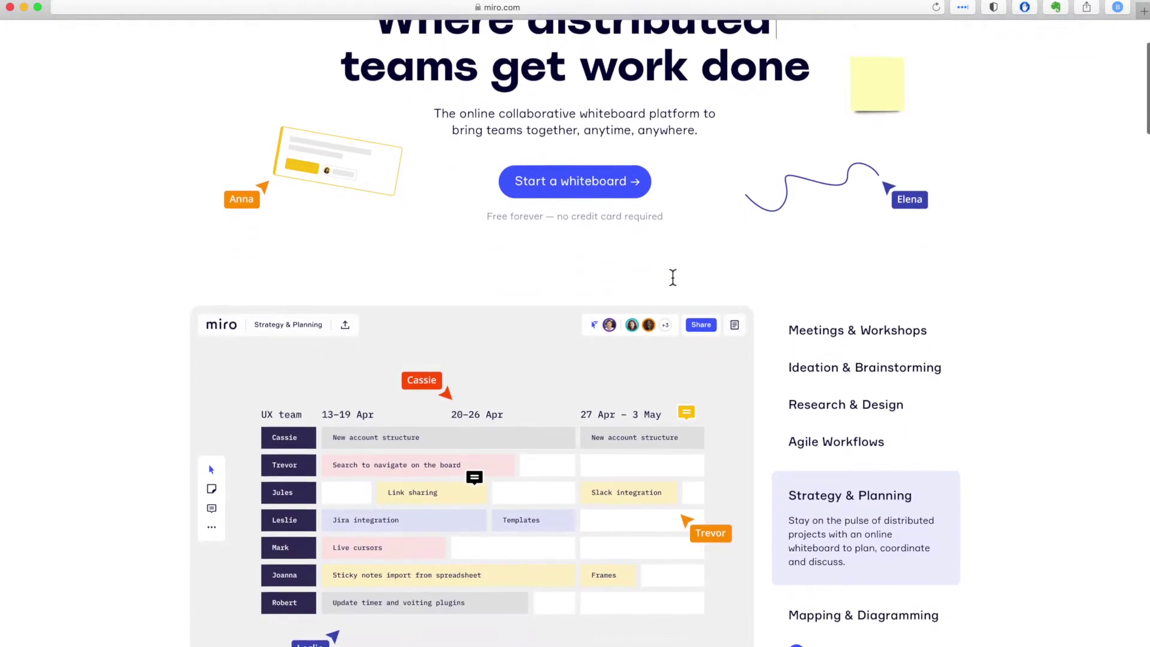
{"action": "scroll", "coordinate": [673, 277], "scroll_direction": "down", "scroll_amount": 13}
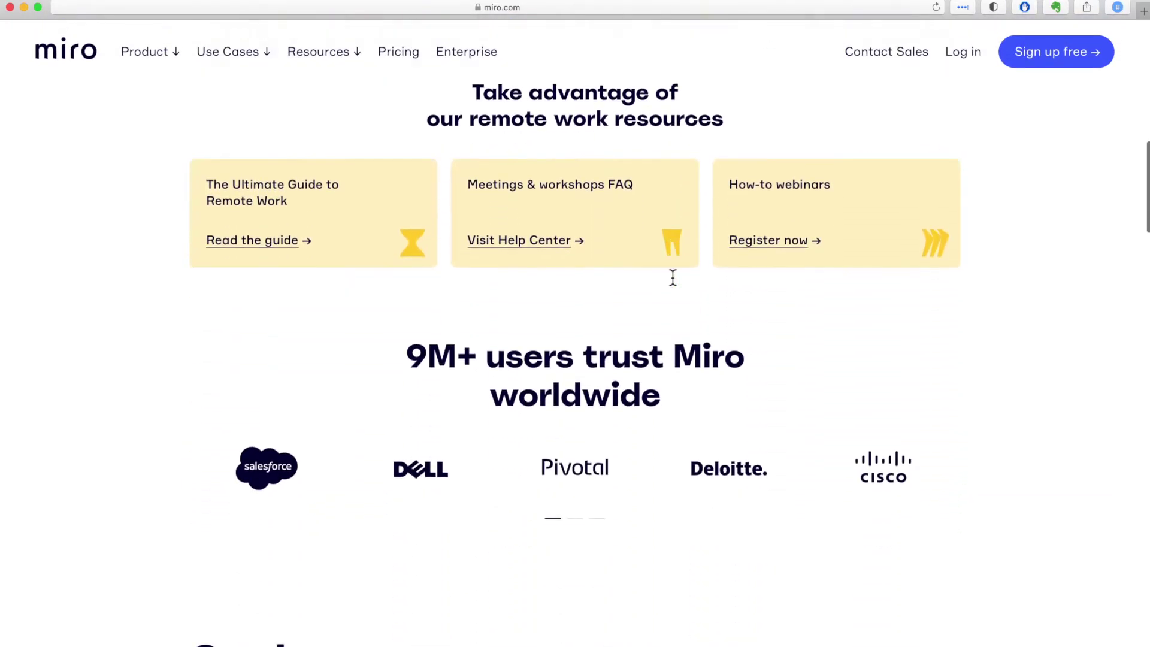
{"action": "scroll", "coordinate": [673, 277], "scroll_direction": "down", "scroll_amount": 4}
{"action": "scroll", "coordinate": [672, 277], "scroll_direction": "up", "scroll_amount": 20}
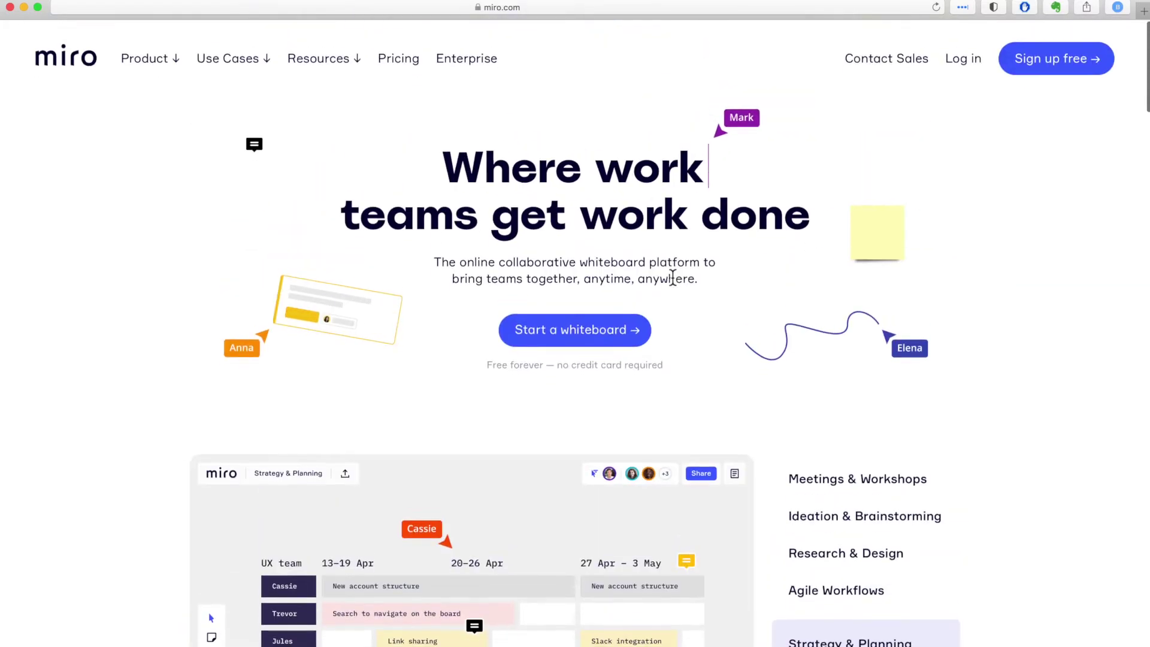
{"action": "scroll", "coordinate": [672, 277], "scroll_direction": "down", "scroll_amount": 1}
{"action": "scroll", "coordinate": [673, 277], "scroll_direction": "down", "scroll_amount": 3}
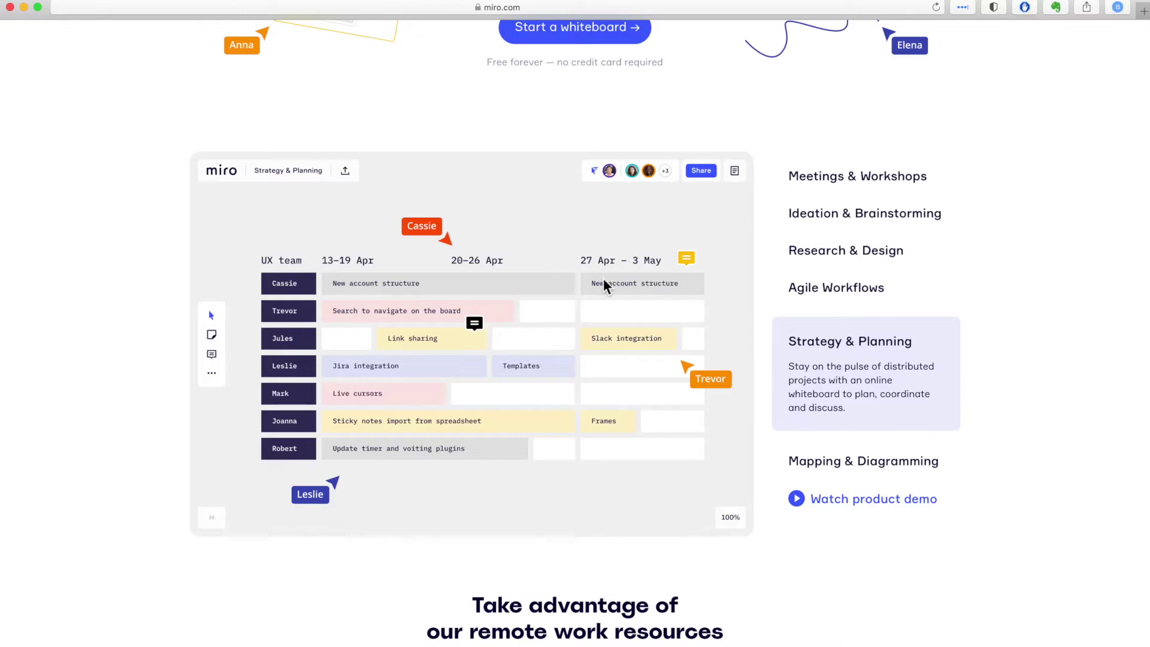
{"action": "left_click", "coordinate": [816, 178]}
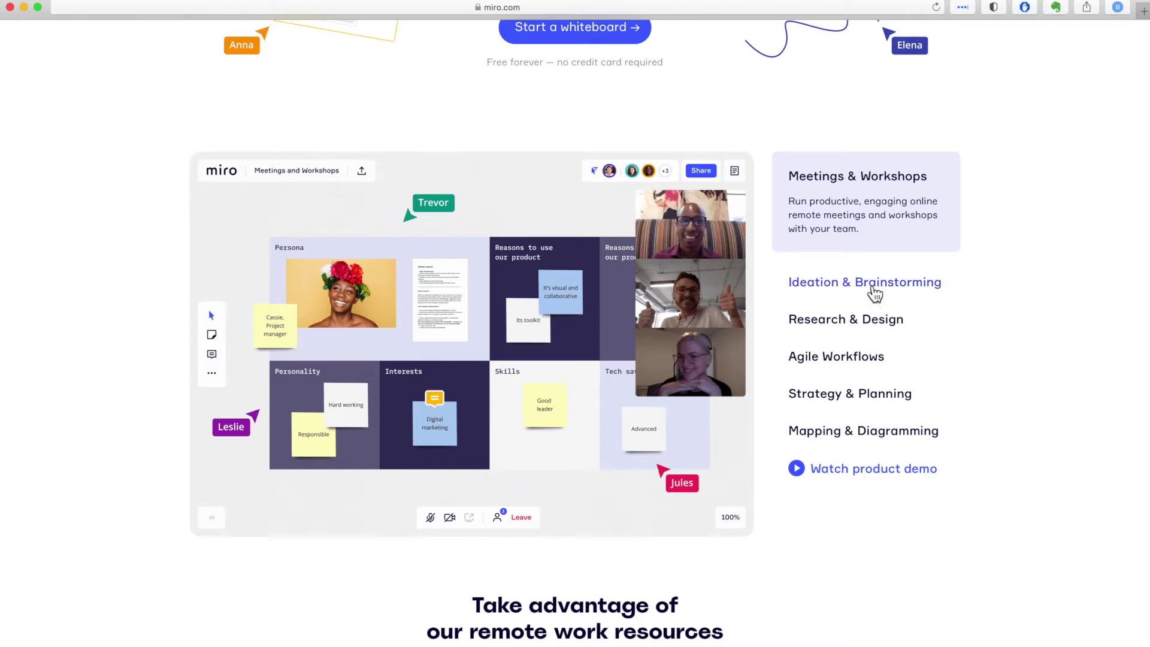
{"action": "left_click", "coordinate": [872, 292]}
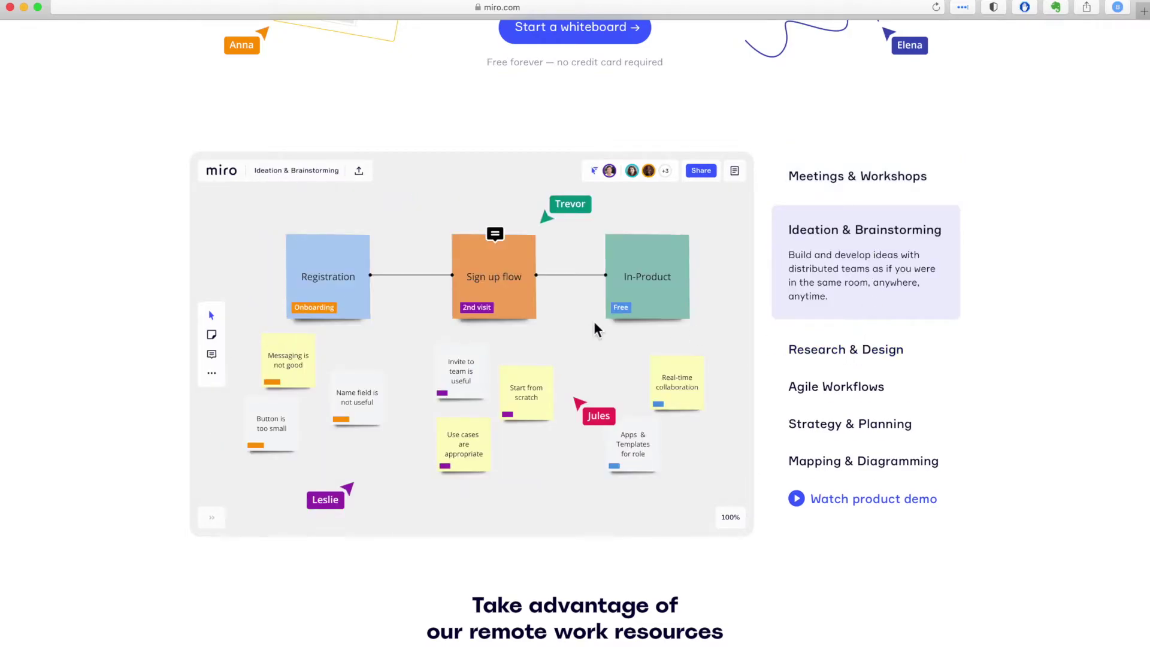
{"action": "scroll", "coordinate": [594, 328], "scroll_direction": "up", "scroll_amount": 3}
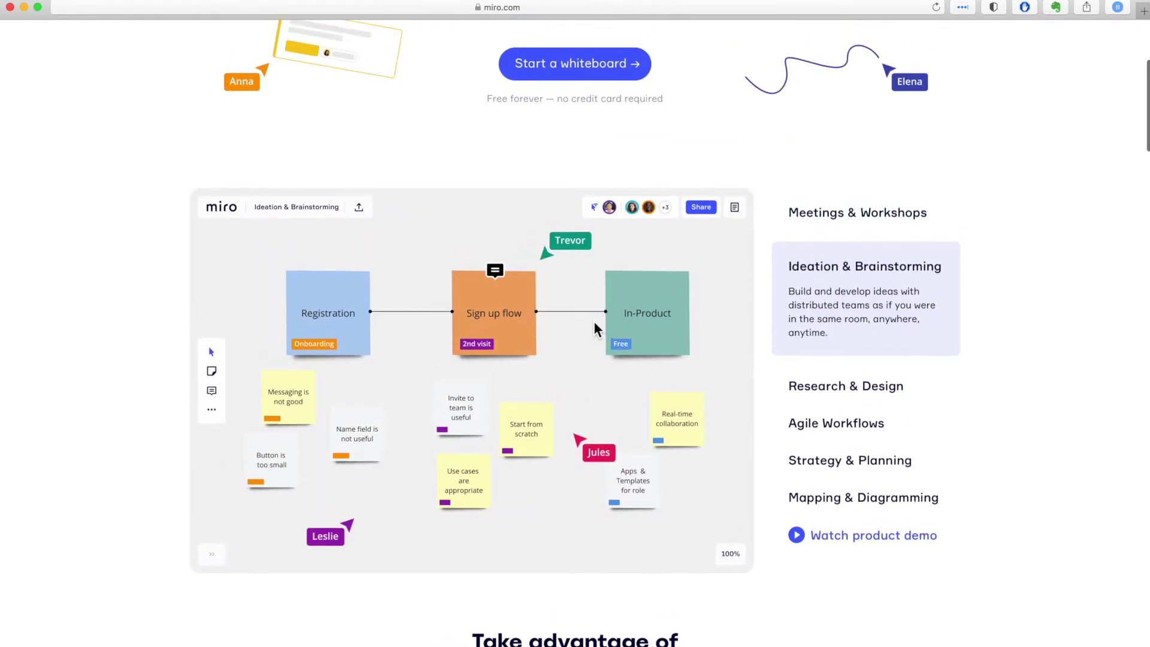
{"action": "scroll", "coordinate": [594, 321], "scroll_direction": "up", "scroll_amount": 1}
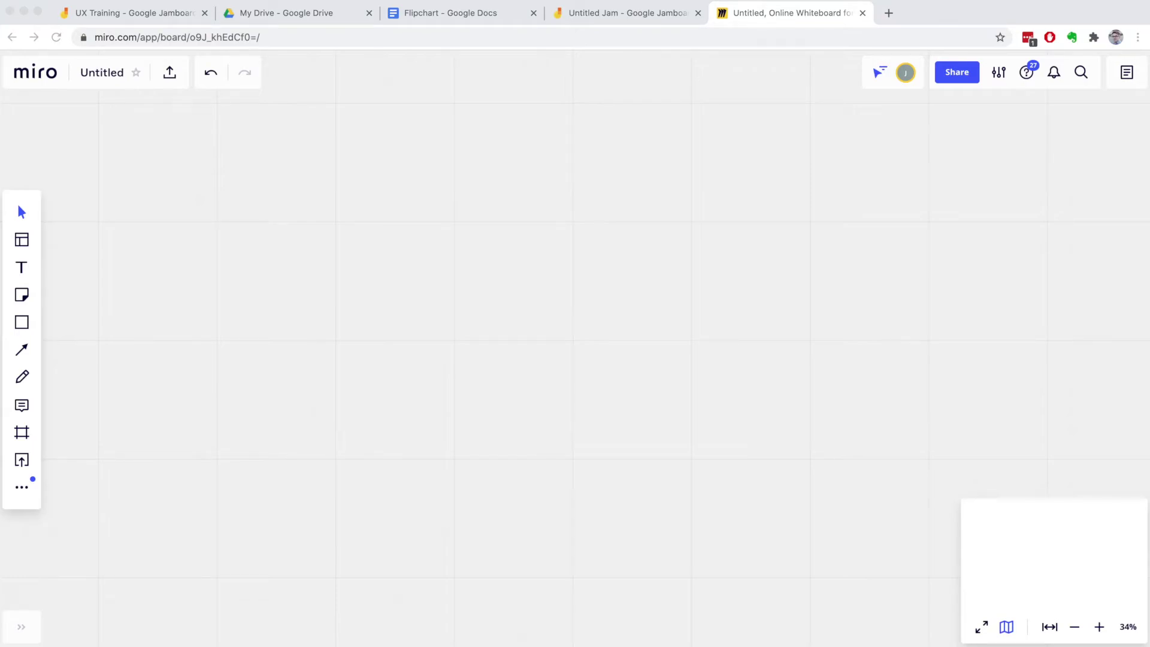
- Drop the storyboard PNG from the desktop onto the board and zoom to about 72%
{"action": "left_click_drag", "start_coordinate": [1072, 328], "coordinate": [519, 243]}
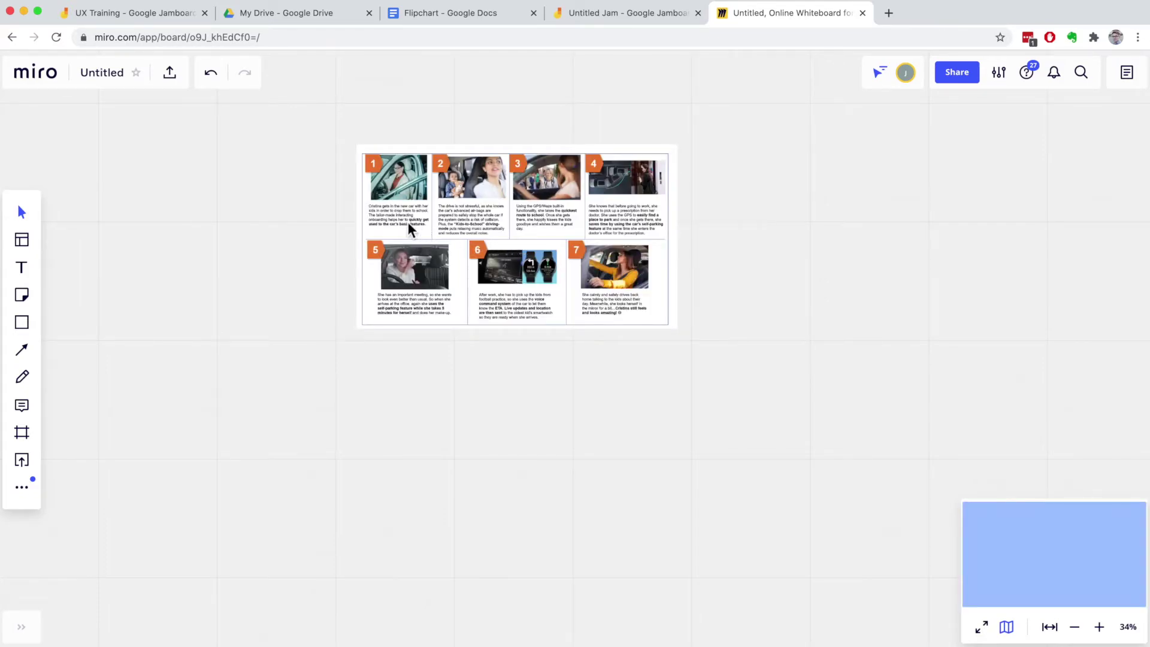
{"action": "scroll", "coordinate": [385, 207], "scroll_direction": "up", "scroll_amount": 5}
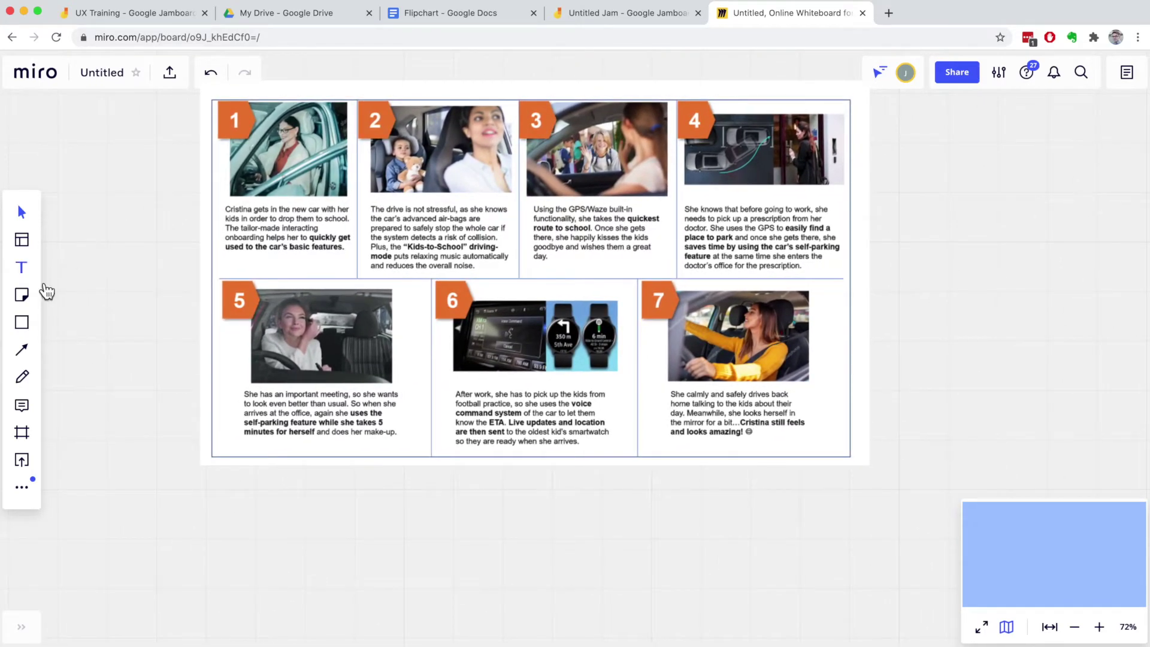
- Place a pink 'That is cool' sticky note left of the storyboard
{"action": "left_click", "coordinate": [26, 299]}
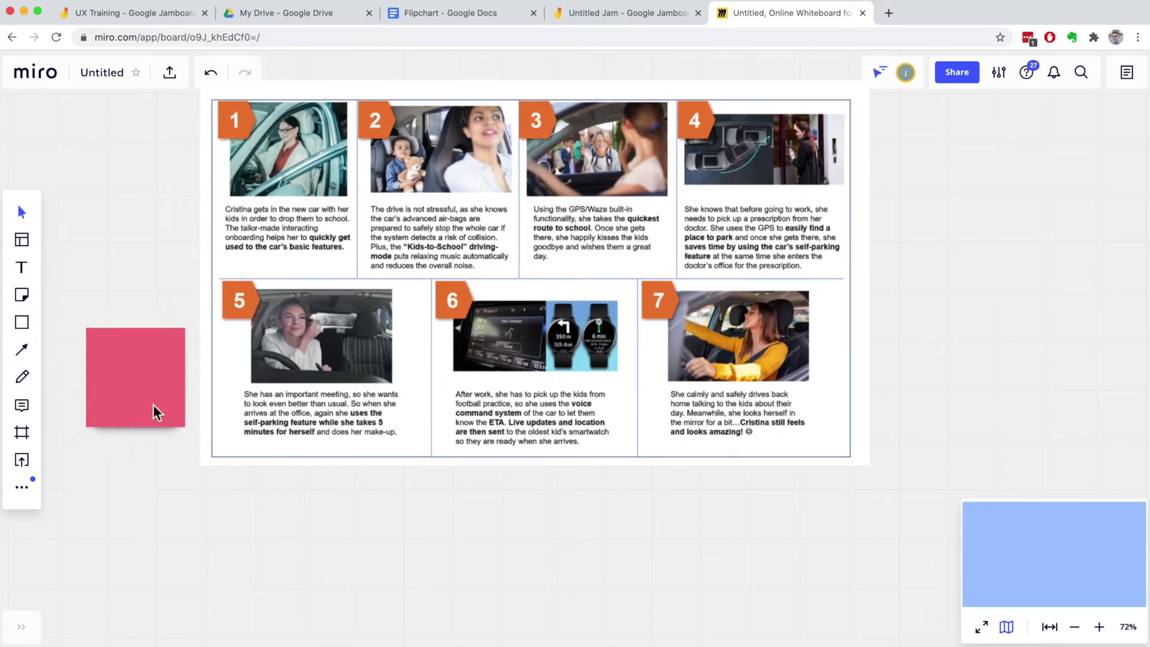
{"action": "left_click", "coordinate": [218, 487]}
{"action": "type", "text": "That is coo"}
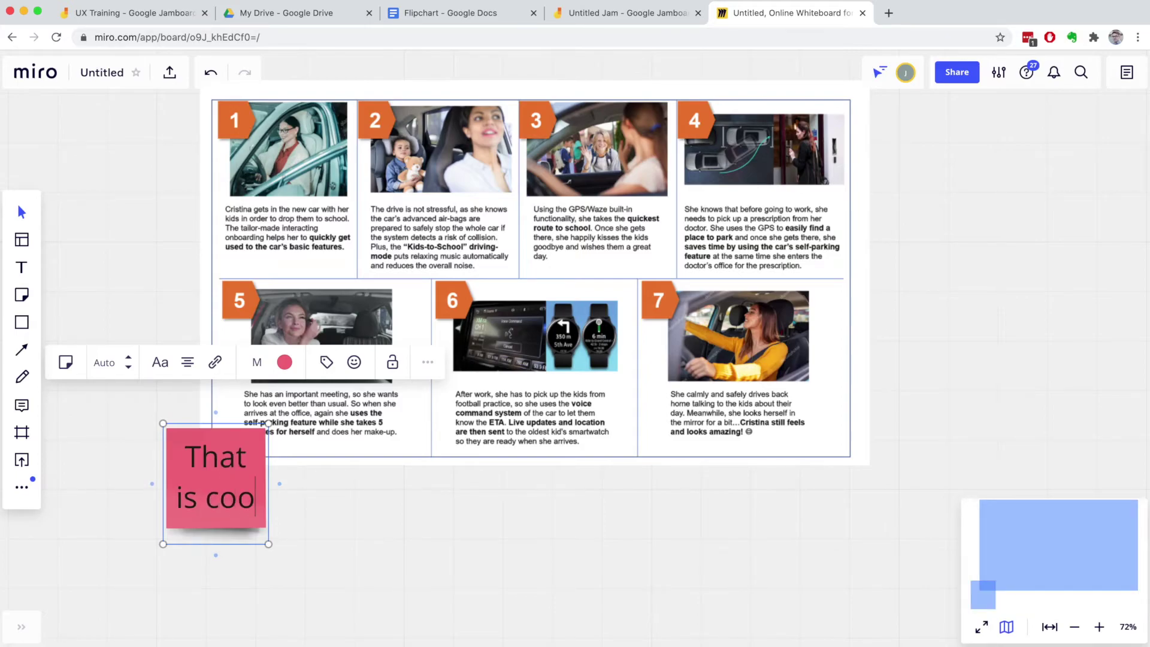
{"action": "type", "text": "l"}
- Place a teal 'Change that?' sticky note below panel 7
{"action": "left_click", "coordinate": [22, 296]}
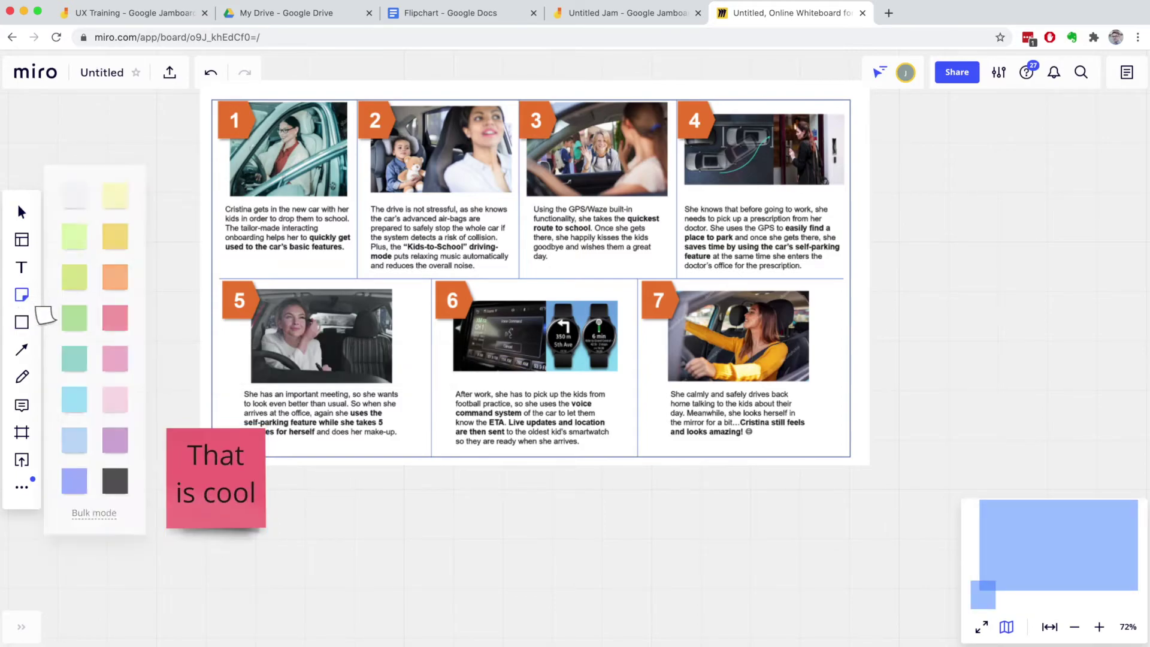
{"action": "left_click", "coordinate": [74, 358]}
{"action": "left_click", "coordinate": [836, 482]}
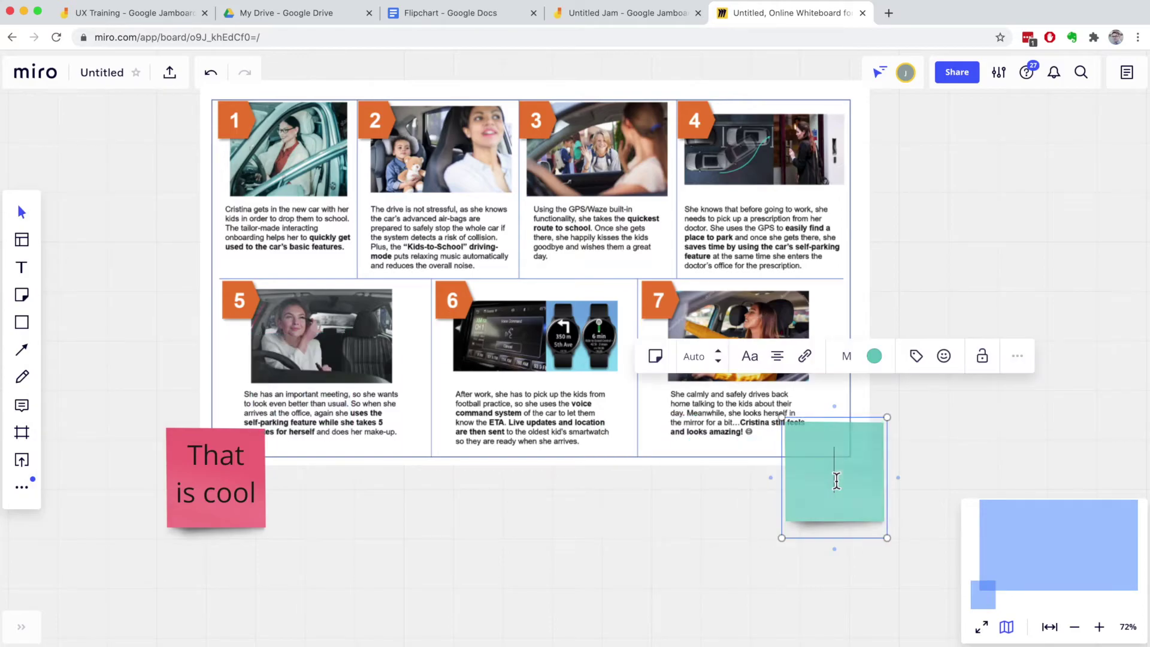
{"action": "type", "text": "Chage"}
{"action": "key", "text": "Return"}
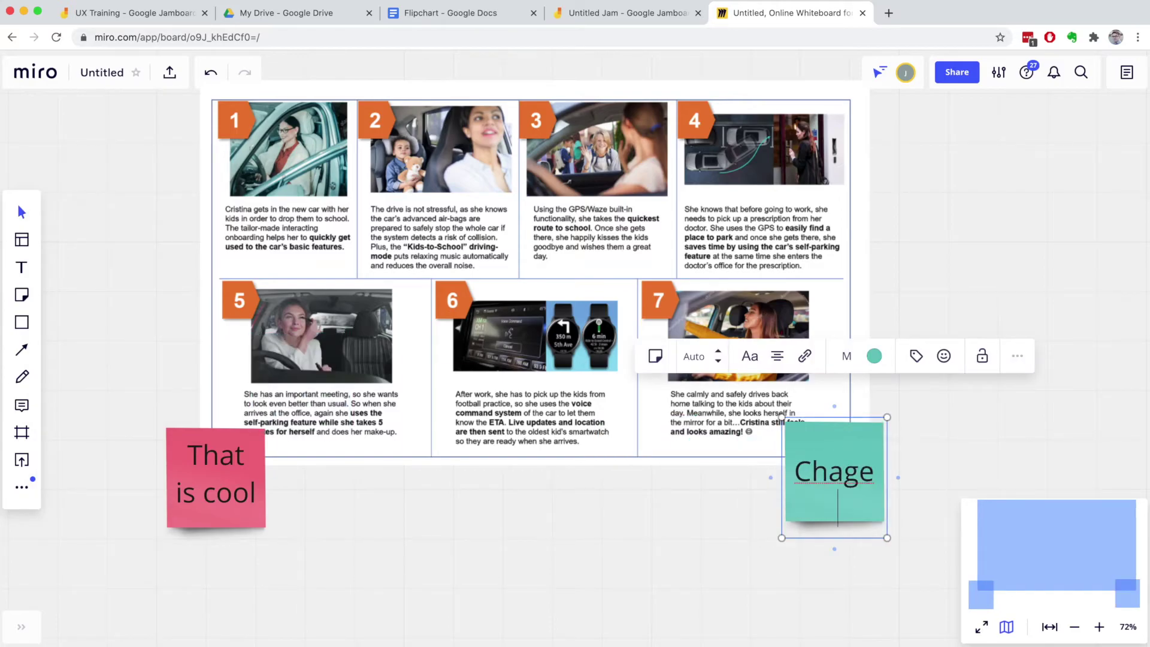
{"action": "key", "text": "BackSpace"}
{"action": "key", "text": "BackSpace"}
{"action": "key", "text": "BackSpace"}
{"action": "type", "text": "nge that?"}
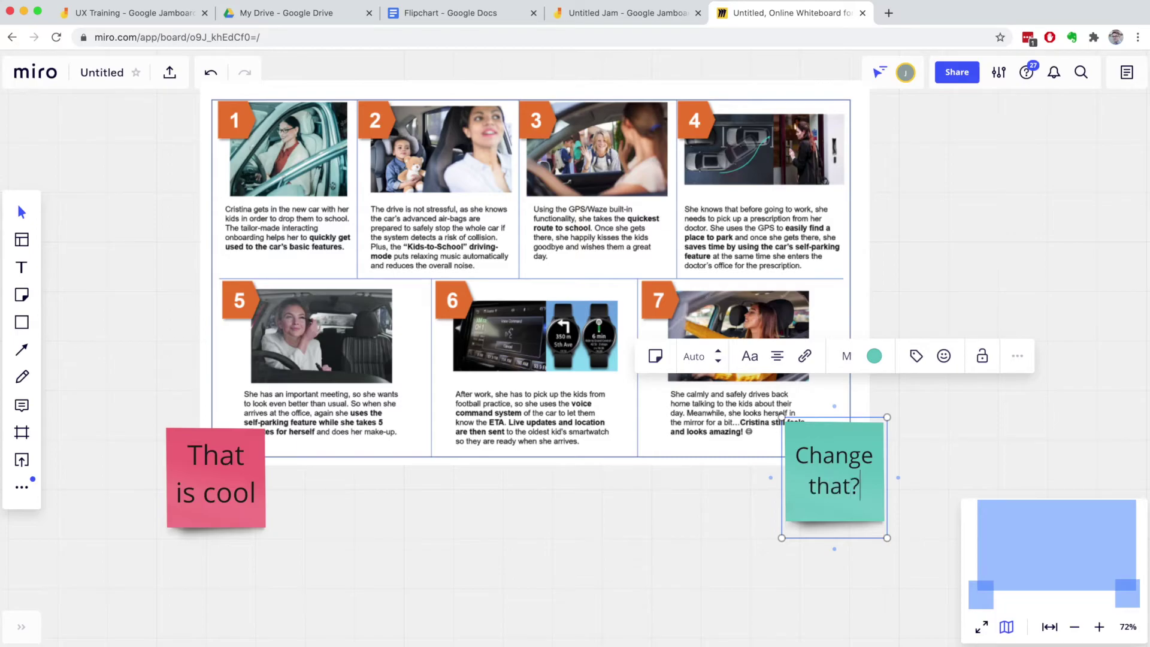
{"action": "left_click", "coordinate": [686, 513]}
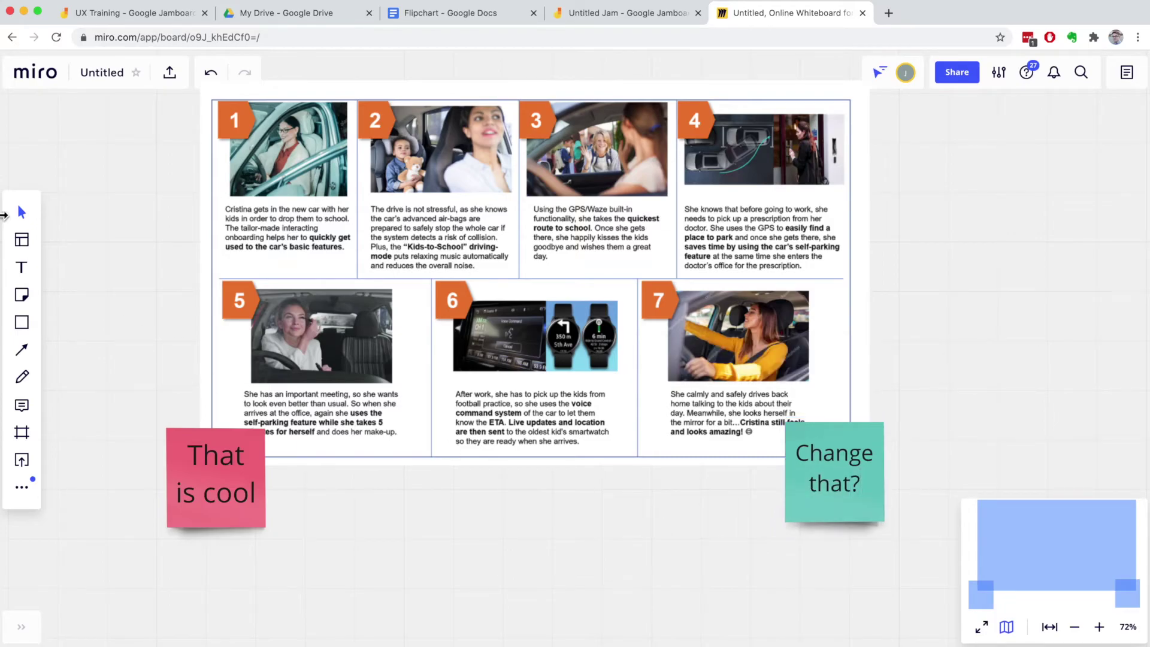
- Draw an arrow-headed connector from the pink 'That is cool' note to the teal 'Change that?' note
{"action": "left_click", "coordinate": [21, 349]}
{"action": "left_click", "coordinate": [63, 349]}
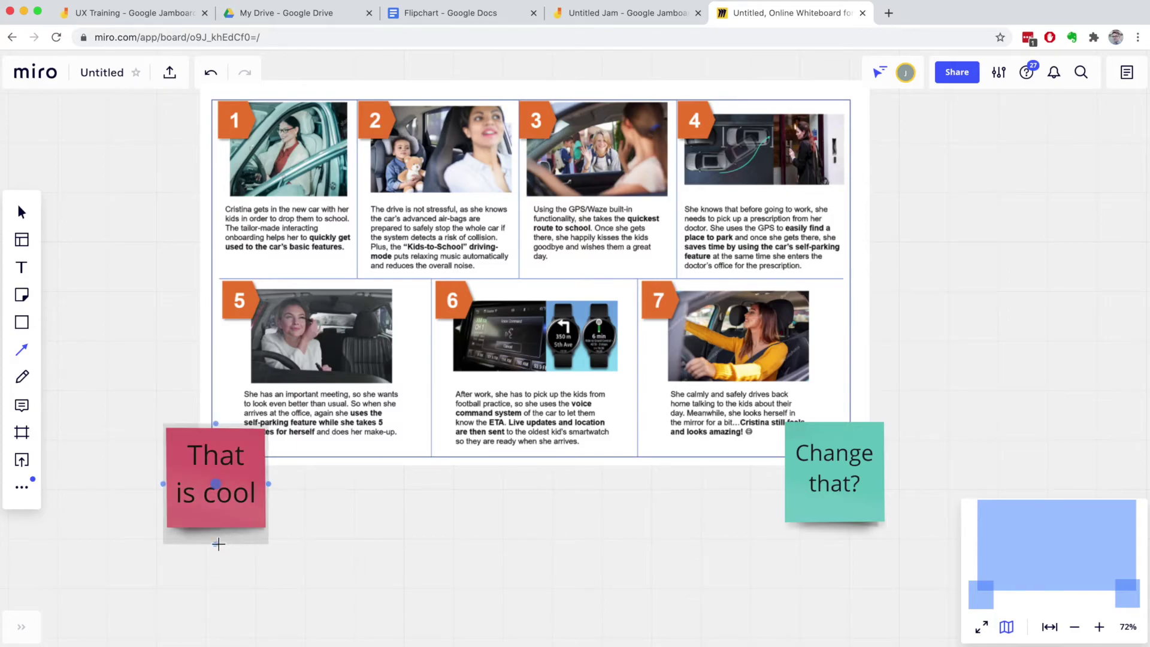
{"action": "left_click_drag", "start_coordinate": [218, 543], "coordinate": [833, 539]}
{"action": "left_click", "coordinate": [688, 544]}
{"action": "scroll", "coordinate": [689, 544], "scroll_direction": "down", "scroll_amount": 1}
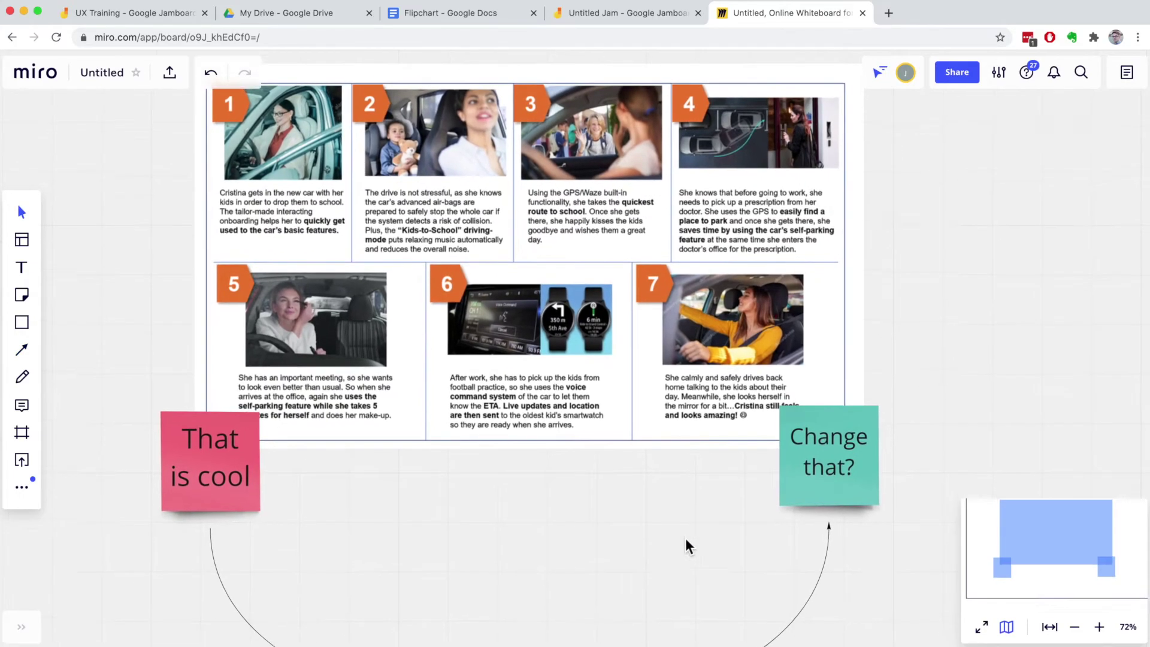
{"action": "scroll", "coordinate": [688, 546], "scroll_direction": "left", "scroll_amount": 6}
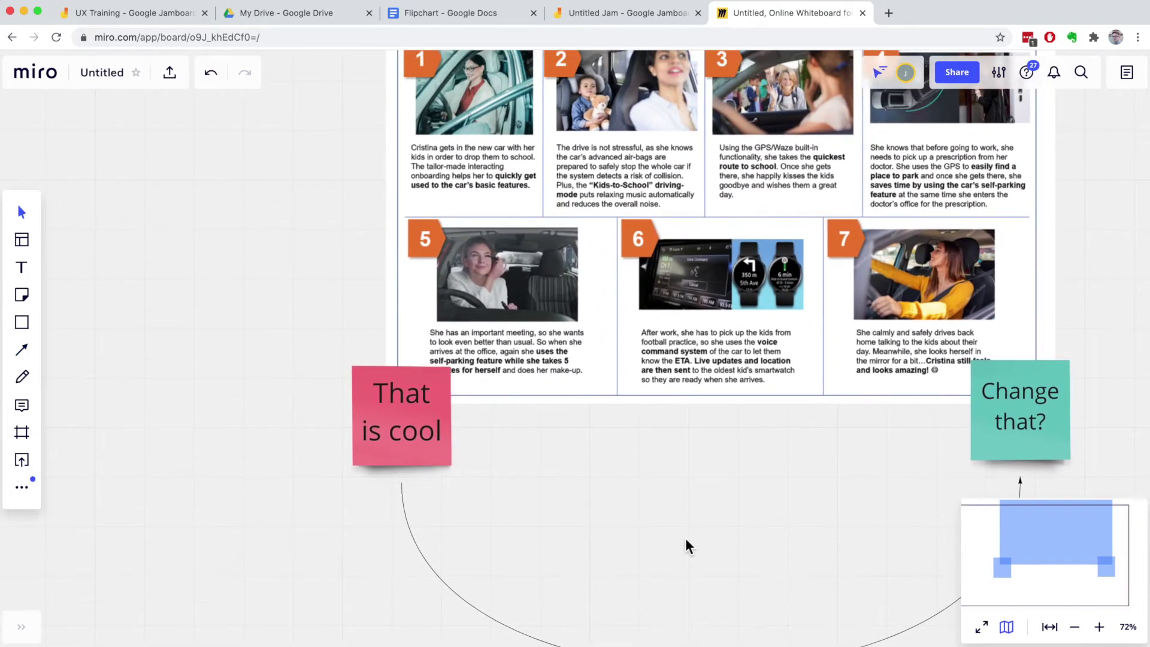
{"action": "scroll", "coordinate": [685, 544], "scroll_direction": "up", "scroll_amount": 2}
{"action": "scroll", "coordinate": [685, 544], "scroll_direction": "left", "scroll_amount": 5}
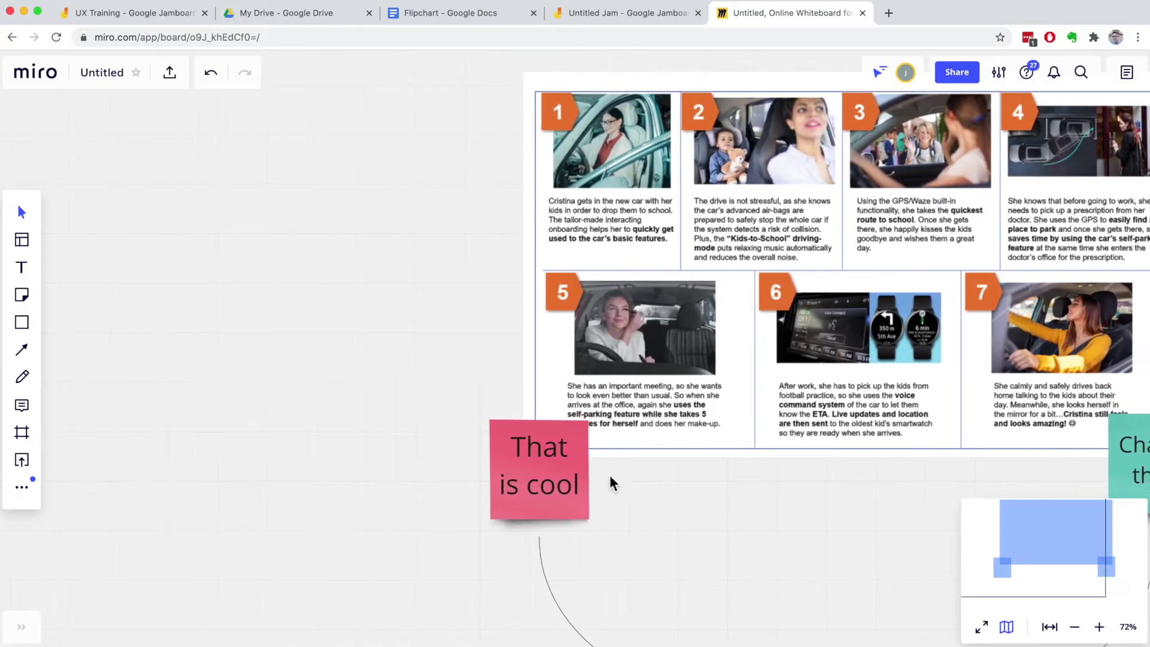
{"action": "scroll", "coordinate": [328, 385], "scroll_direction": "left", "scroll_amount": 7}
{"action": "scroll", "coordinate": [329, 385], "scroll_direction": "up", "scroll_amount": 1}
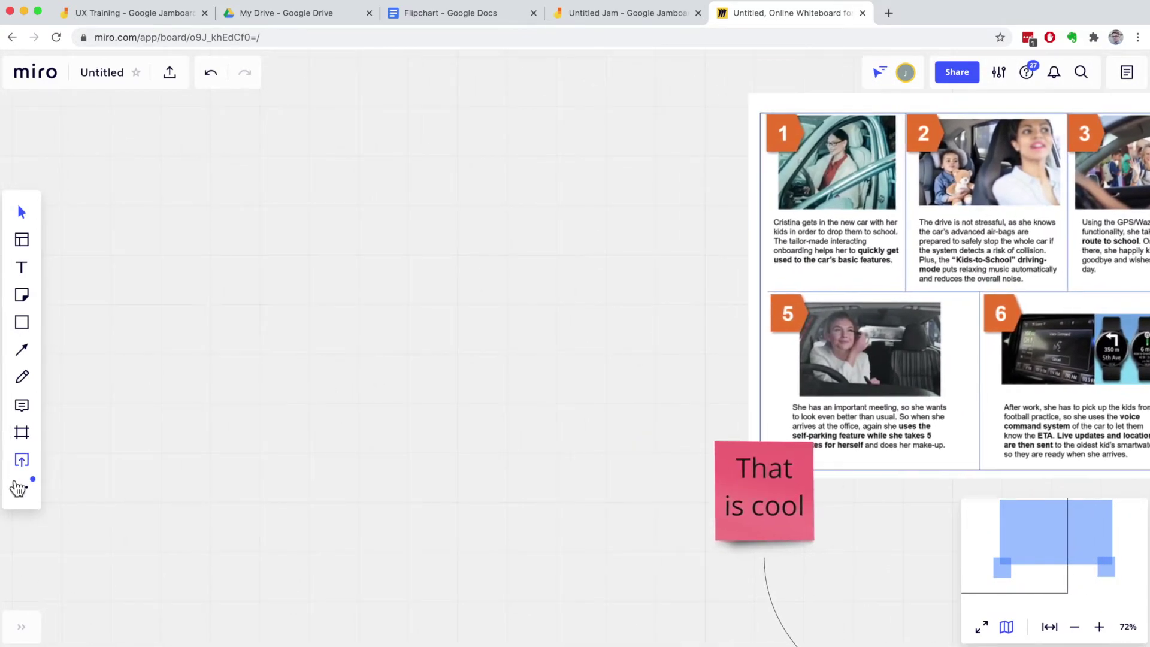
- Add a mind map from the apps panel with the root node 'Project ideas'
{"action": "left_click", "coordinate": [26, 493]}
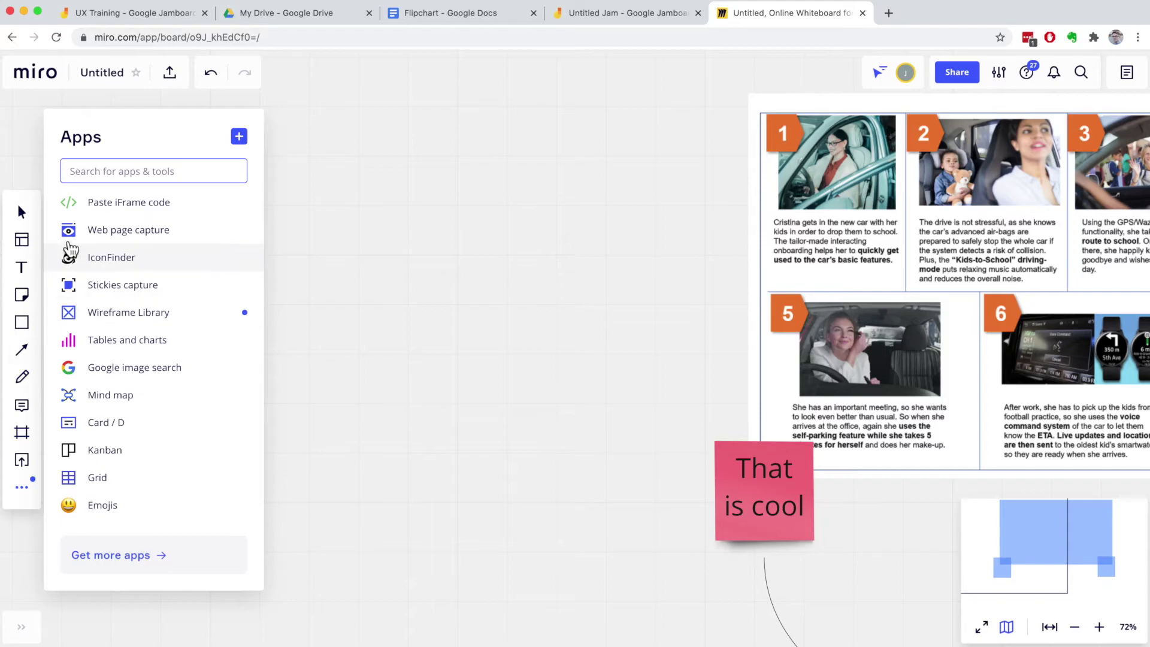
{"action": "left_click", "coordinate": [99, 397]}
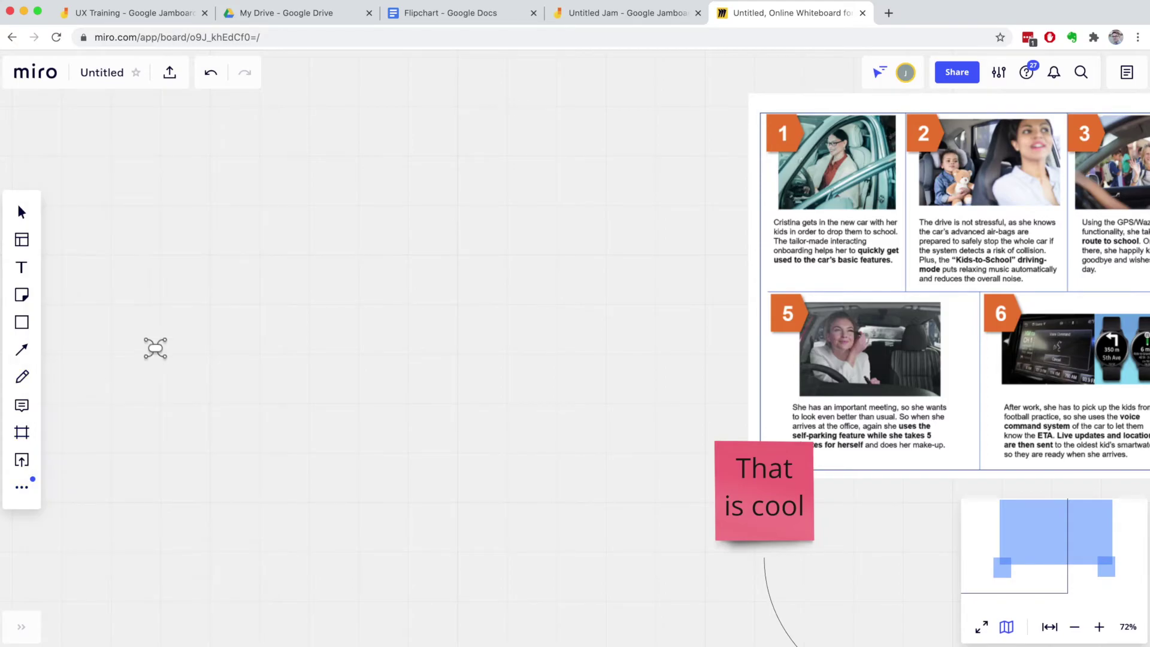
{"action": "left_click", "coordinate": [261, 263]}
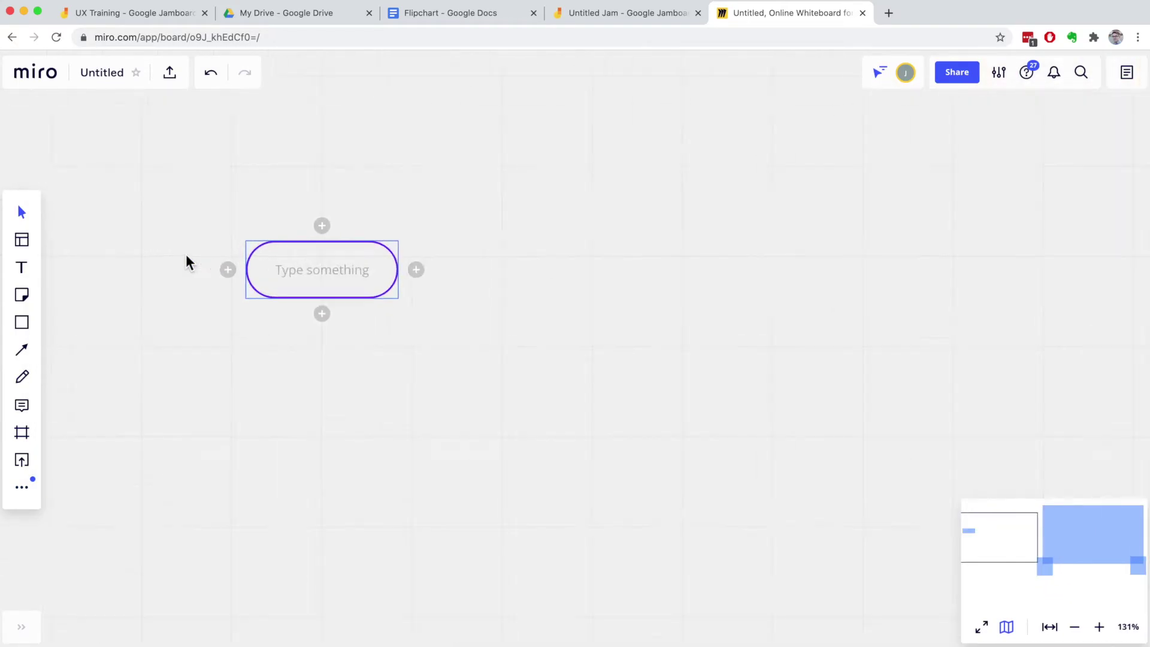
{"action": "type", "text": "Project ideas"}
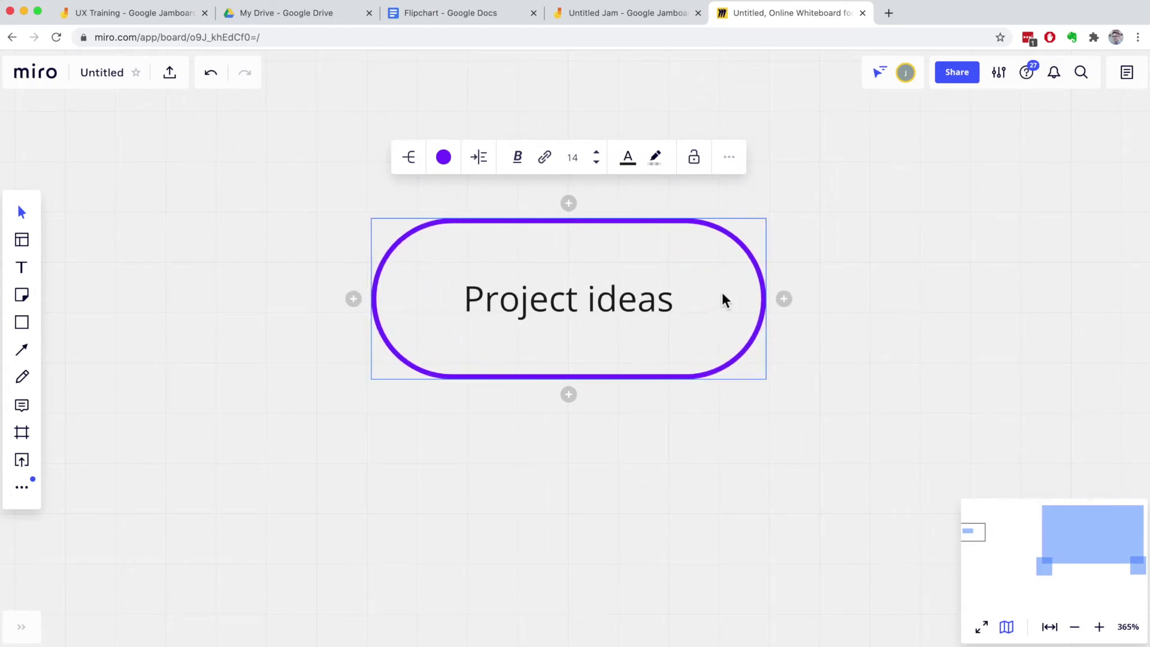
- Give 'Project ideas' a 'Smart' branch splitting into child nodes One, Two and Three
{"action": "left_click", "coordinate": [784, 299]}
{"action": "type", "text": "Smart"}
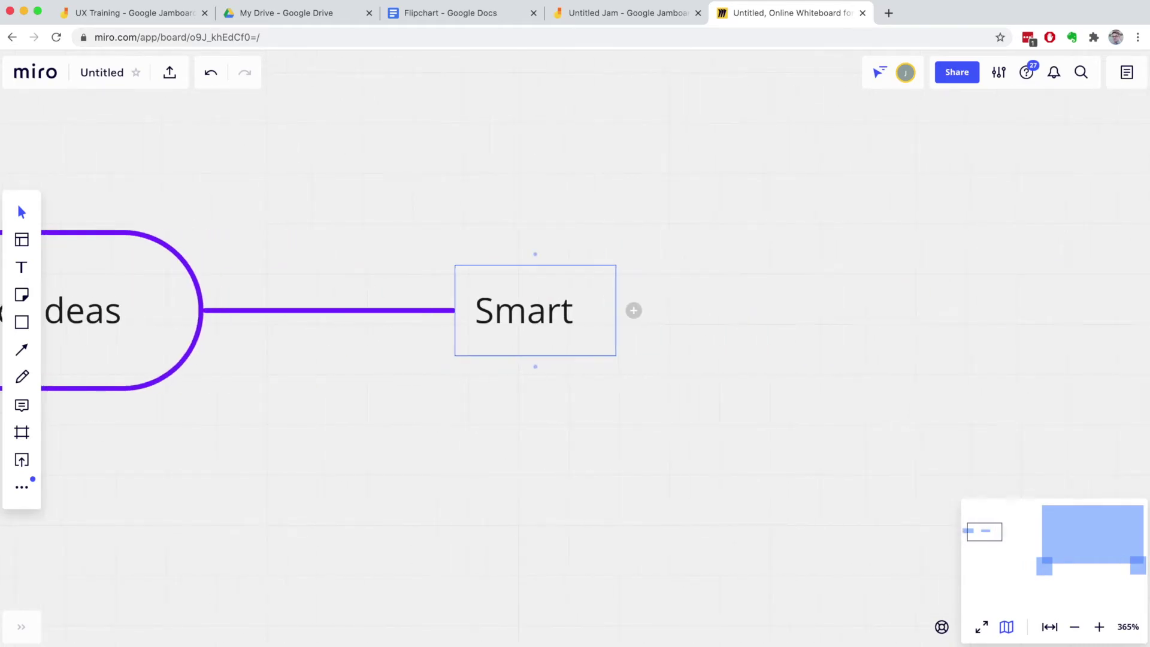
{"action": "key", "text": "Tab"}
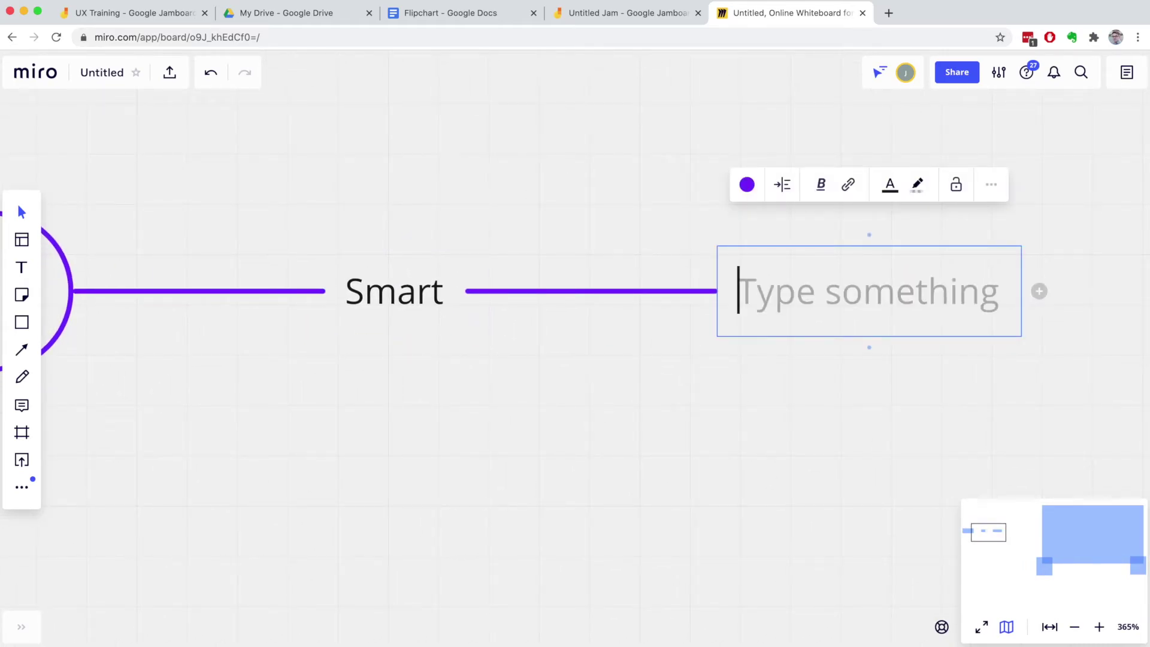
{"action": "type", "text": "One"}
{"action": "key", "text": "Return"}
{"action": "type", "text": "Two"}
{"action": "key", "text": "Return"}
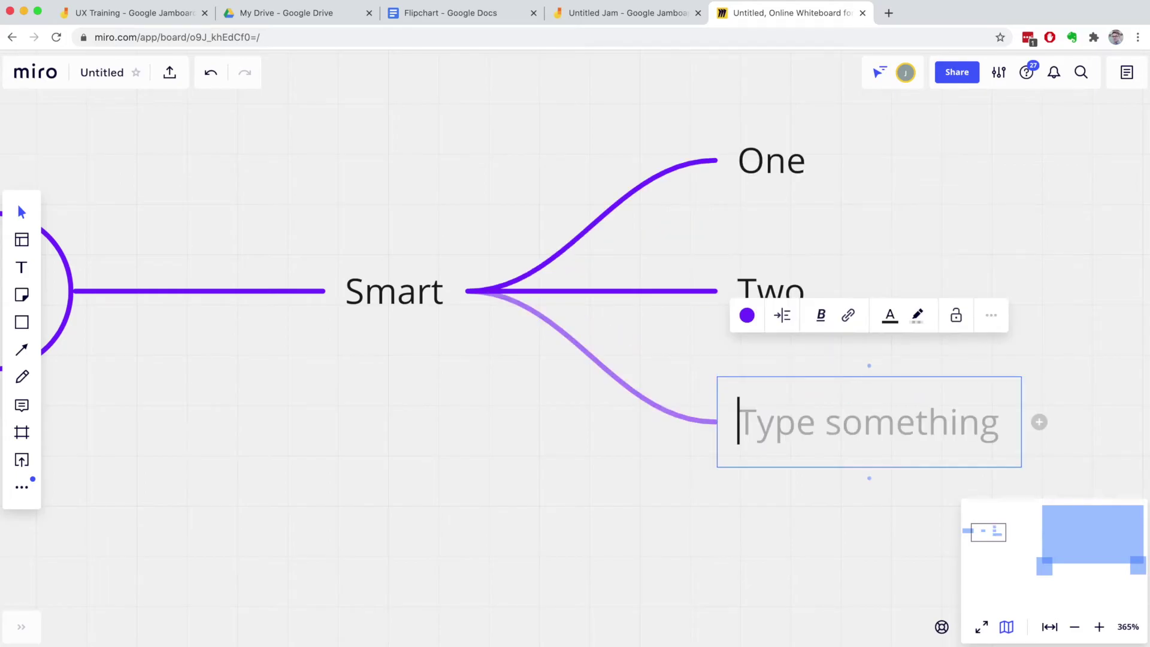
{"action": "type", "text": "Three"}
{"action": "left_click", "coordinate": [491, 422]}
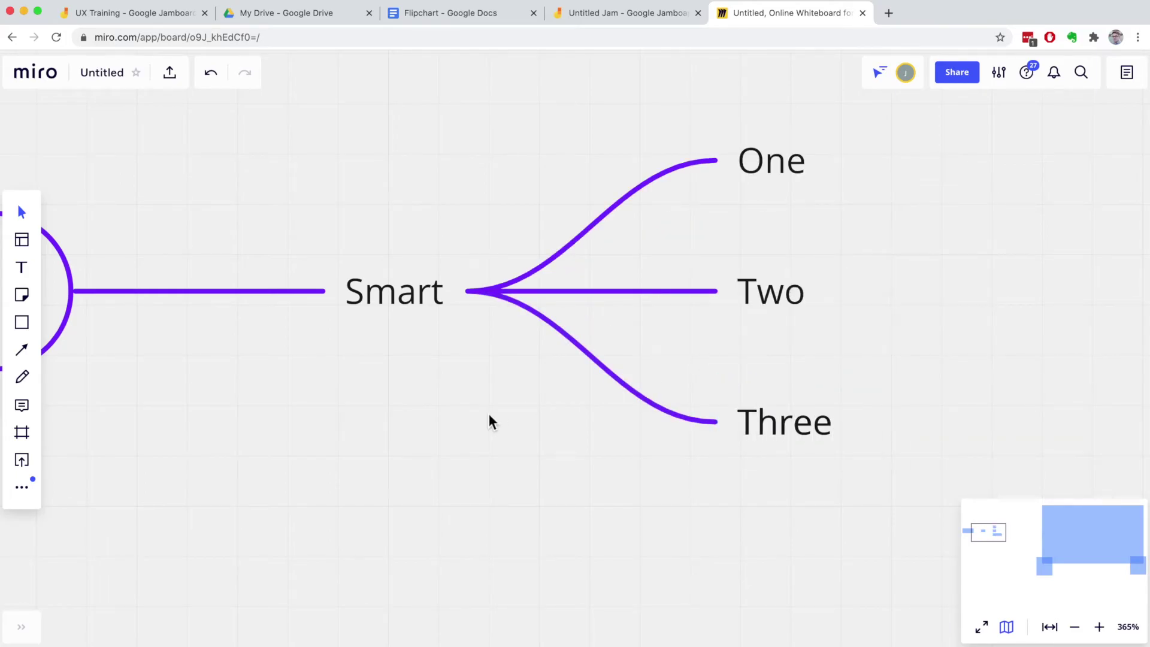
{"action": "scroll", "coordinate": [490, 419], "scroll_direction": "down", "scroll_amount": 10}
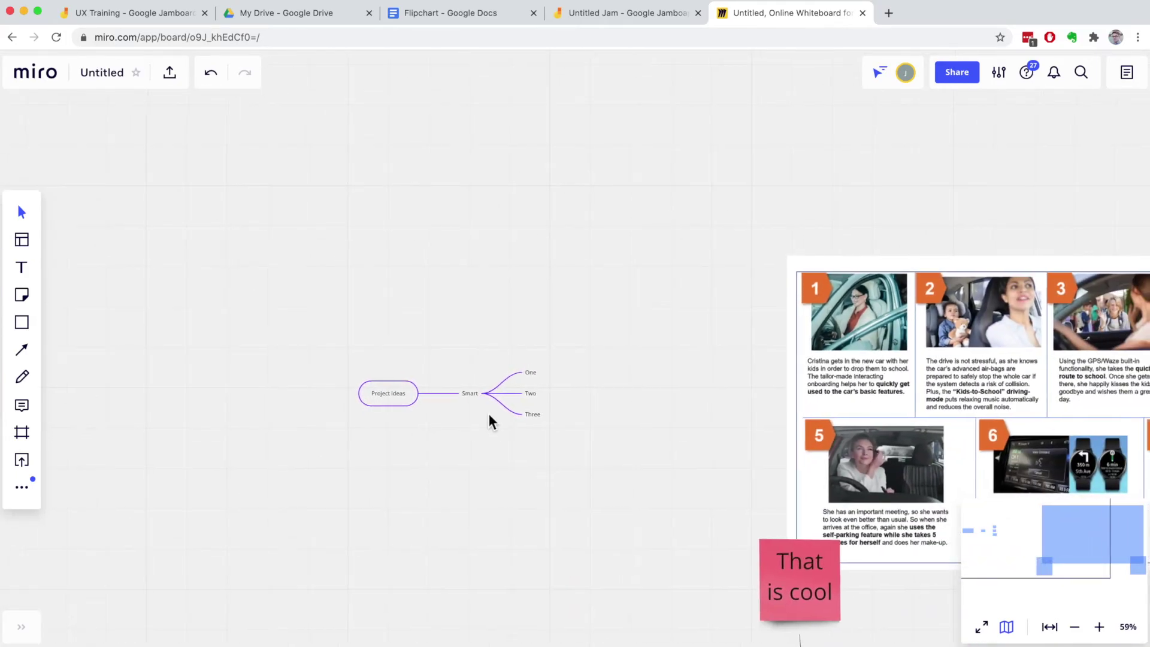
{"action": "scroll", "coordinate": [487, 419], "scroll_direction": "right", "scroll_amount": 5}
{"action": "scroll", "coordinate": [392, 431], "scroll_direction": "down", "scroll_amount": 5}
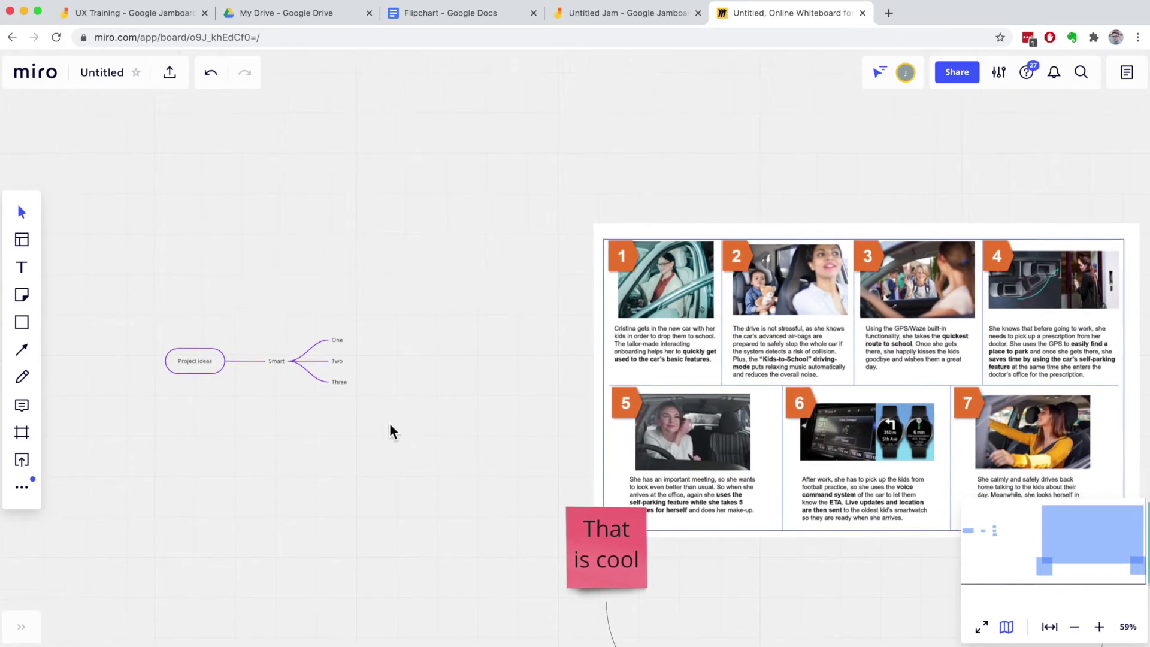
{"action": "scroll", "coordinate": [389, 432], "scroll_direction": "up", "scroll_amount": 3}
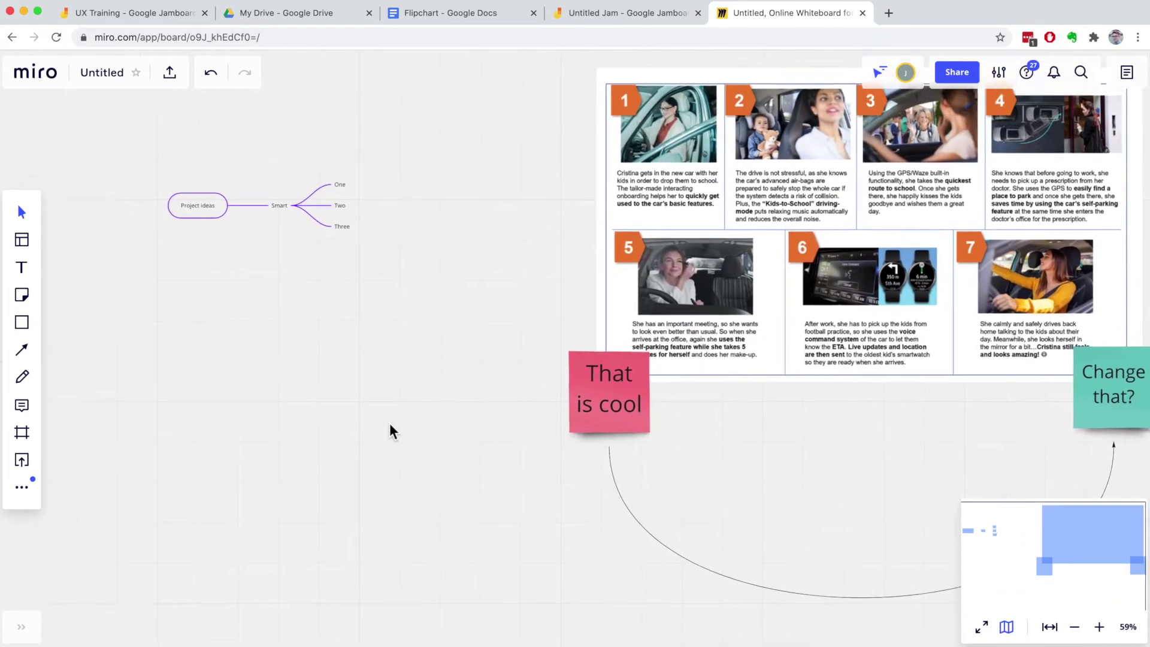
{"action": "scroll", "coordinate": [389, 431], "scroll_direction": "right", "scroll_amount": 5}
{"action": "scroll", "coordinate": [389, 423], "scroll_direction": "right", "scroll_amount": 3}
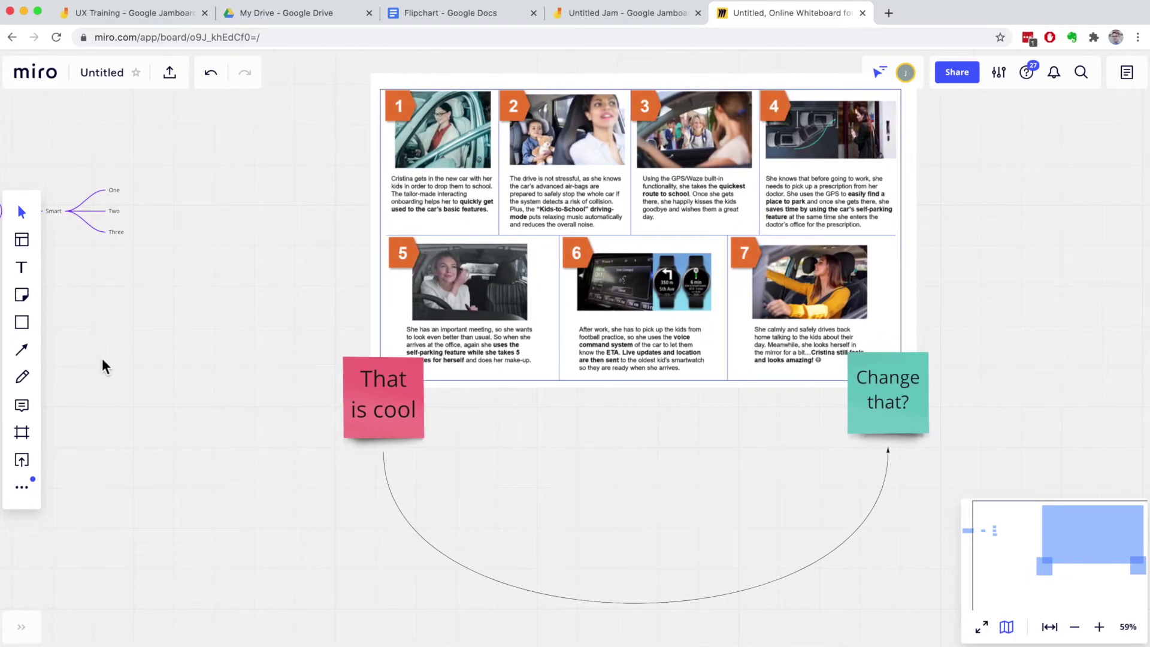
- Sketch a red freehand rectangle below the storyboard and draw a horizontal line across it
{"action": "left_click", "coordinate": [22, 376]}
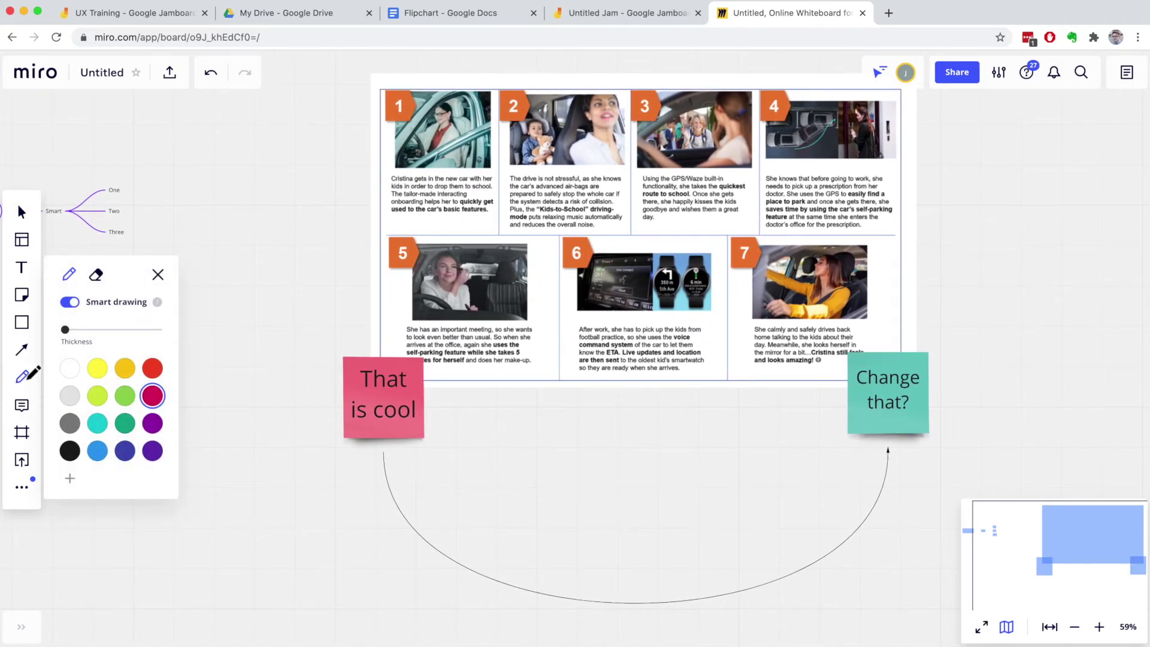
{"action": "mouse_move", "coordinate": [546, 441]}
{"action": "left_mouse_down"}
{"action": "mouse_move", "coordinate": [534, 492]}
{"action": "mouse_move", "coordinate": [659, 506]}
{"action": "left_mouse_up"}
{"action": "left_click_drag", "start_coordinate": [625, 447], "coordinate": [564, 450]}
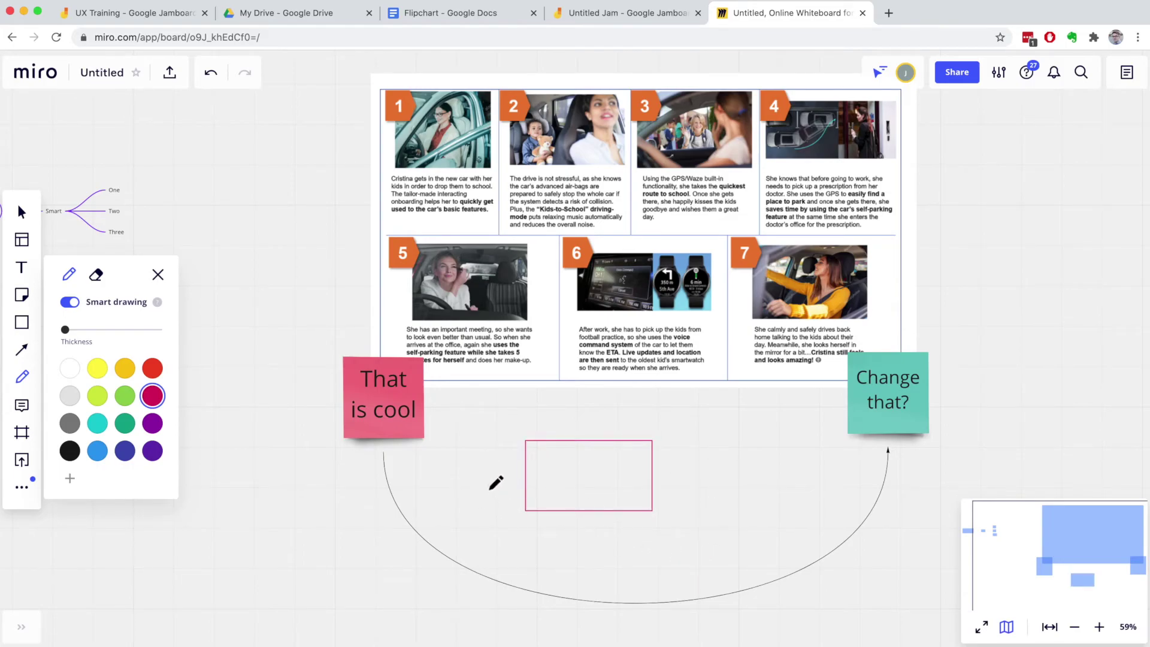
{"action": "left_click_drag", "start_coordinate": [539, 467], "coordinate": [773, 476]}
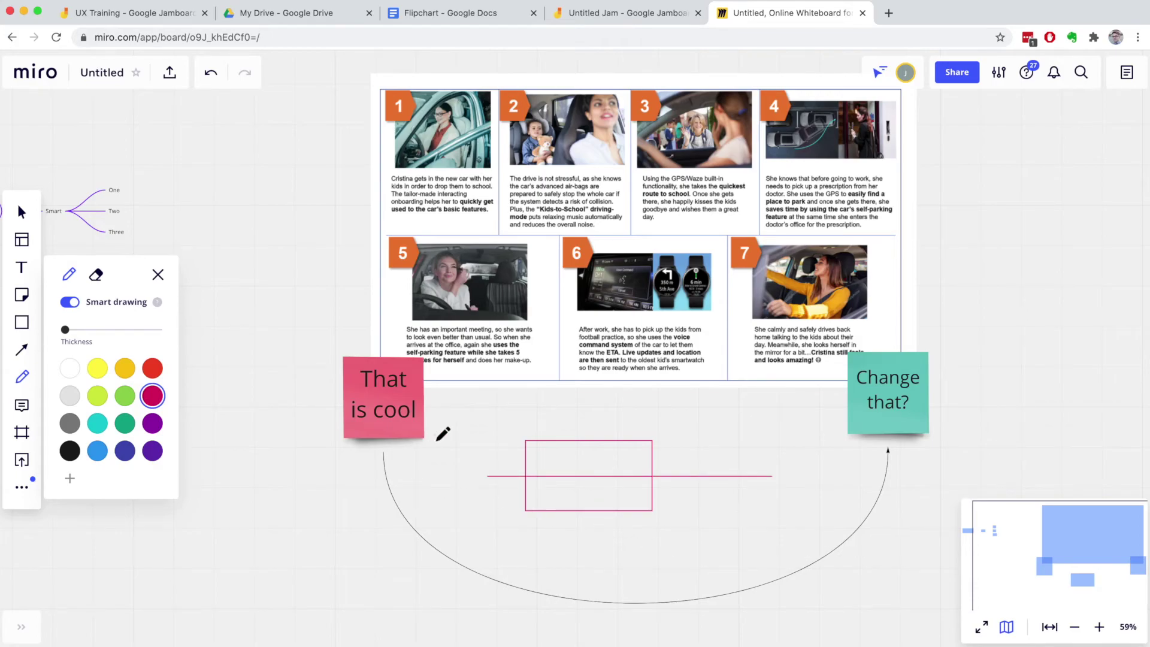
{"action": "left_click", "coordinate": [22, 212]}
{"action": "scroll", "coordinate": [345, 310], "scroll_direction": "right", "scroll_amount": 5}
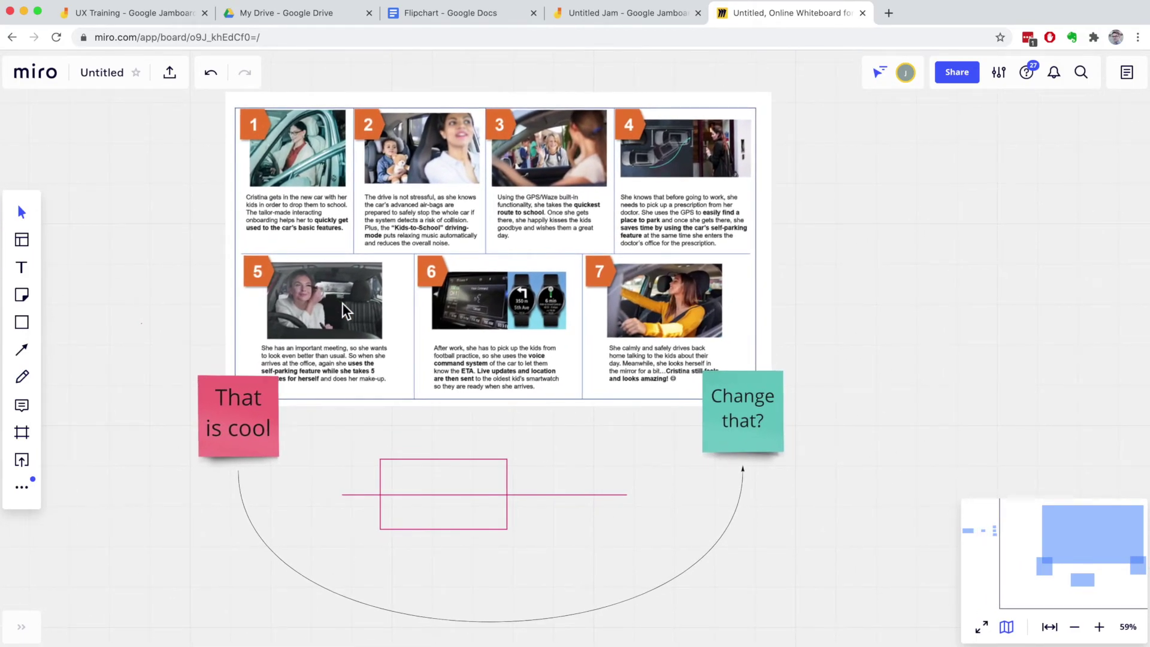
{"action": "scroll", "coordinate": [346, 310], "scroll_direction": "right", "scroll_amount": 3}
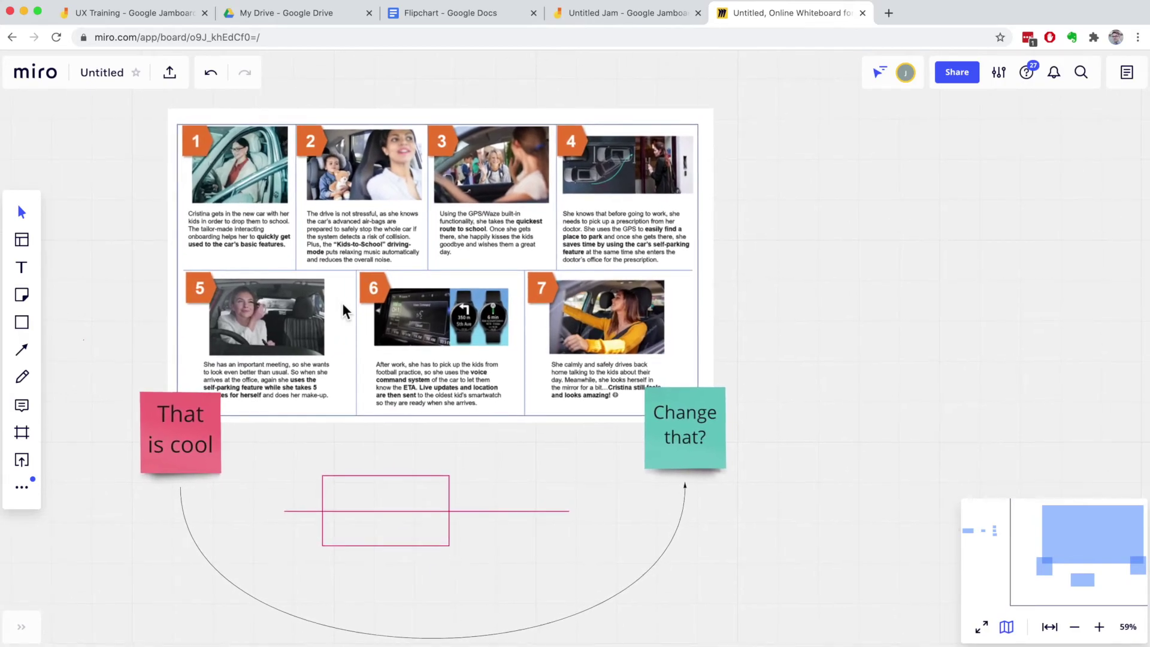
{"action": "scroll", "coordinate": [345, 310], "scroll_direction": "left", "scroll_amount": 5}
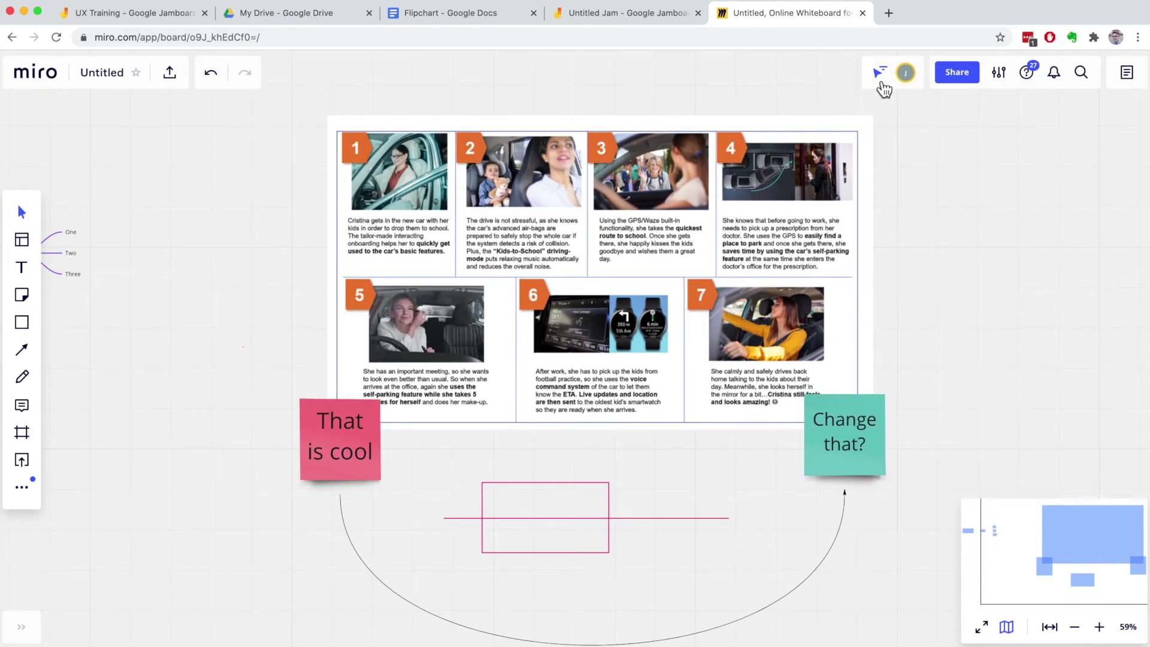
- Toggle collaborators' cursor visibility and briefly view the board owner's collaboration options
{"action": "left_click", "coordinate": [886, 83]}
{"action": "left_click", "coordinate": [904, 73]}
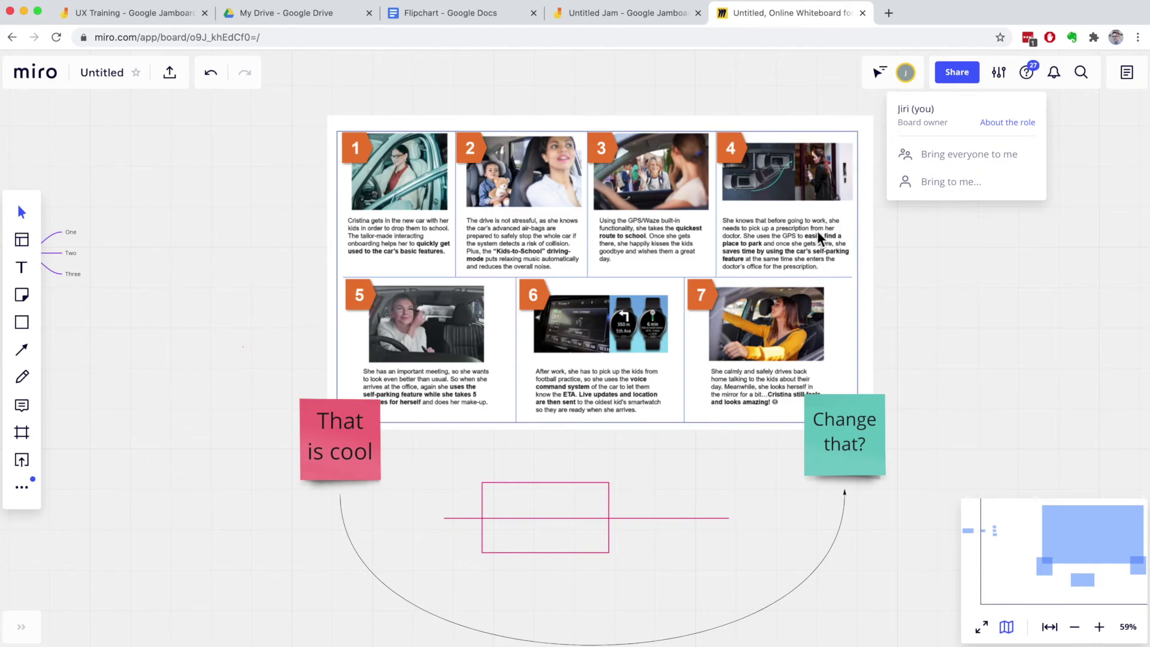
{"action": "left_click", "coordinate": [199, 285]}
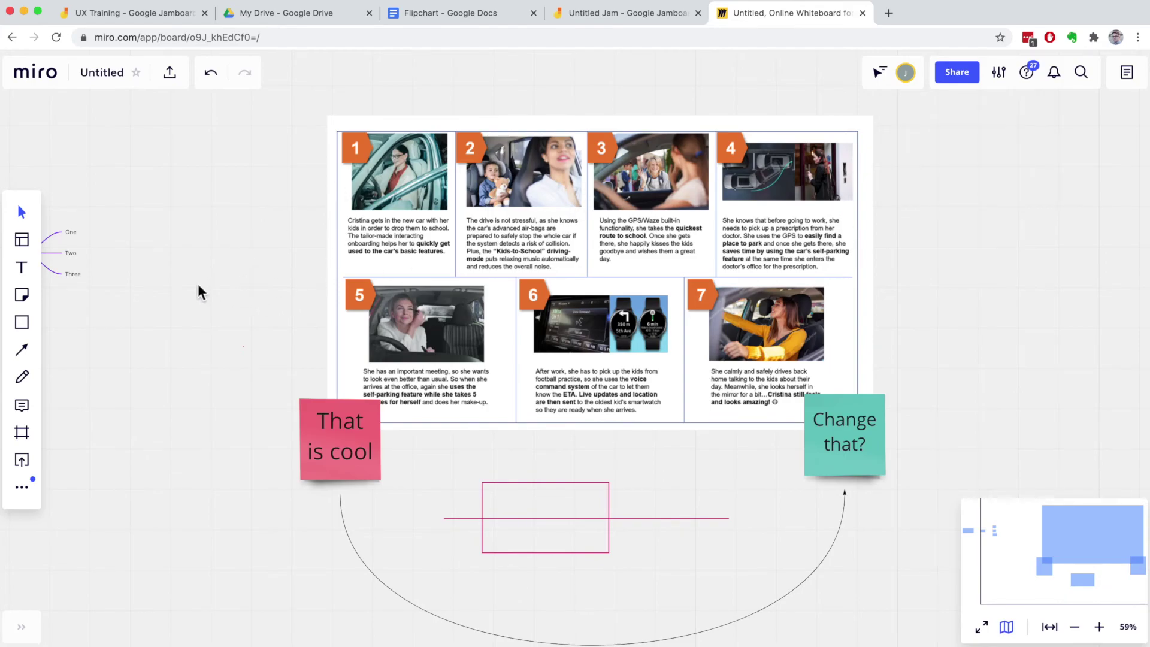
{"action": "scroll", "coordinate": [198, 283], "scroll_direction": "down", "scroll_amount": 3}
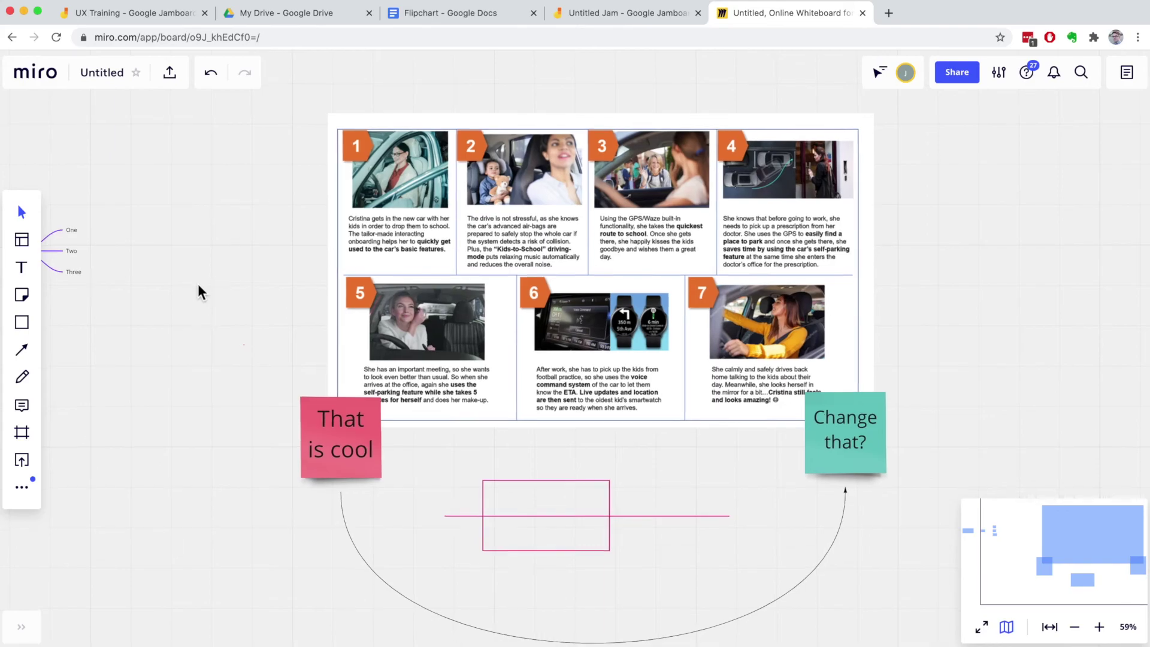
{"action": "scroll", "coordinate": [299, 282], "scroll_direction": "right", "scroll_amount": 5}
{"action": "scroll", "coordinate": [561, 300], "scroll_direction": "right", "scroll_amount": 2}
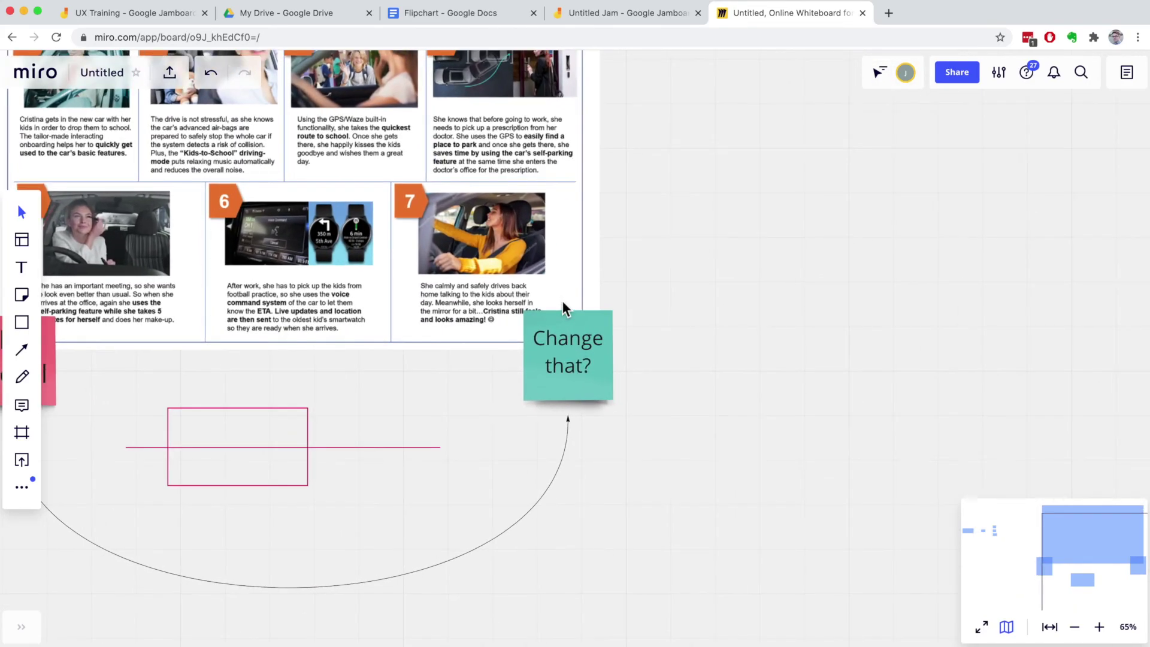
{"action": "scroll", "coordinate": [561, 300], "scroll_direction": "up", "scroll_amount": 5}
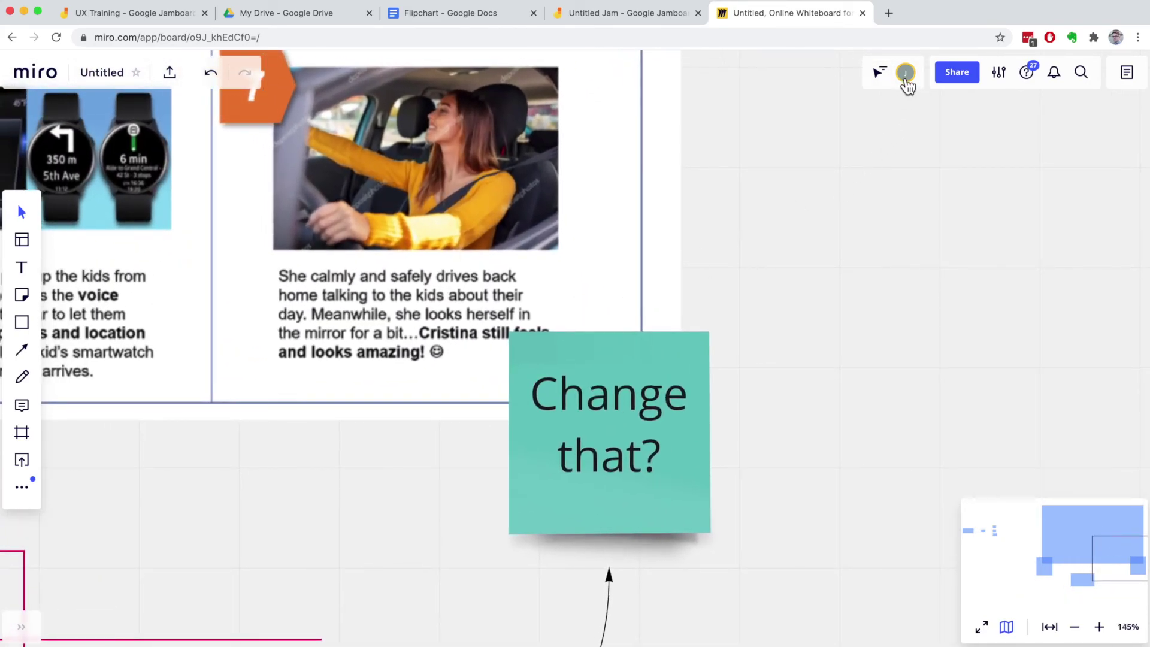
- Reopen the board owner's collaboration menu showing 'Bring everyone to me' and review the board
{"action": "left_click", "coordinate": [904, 73]}
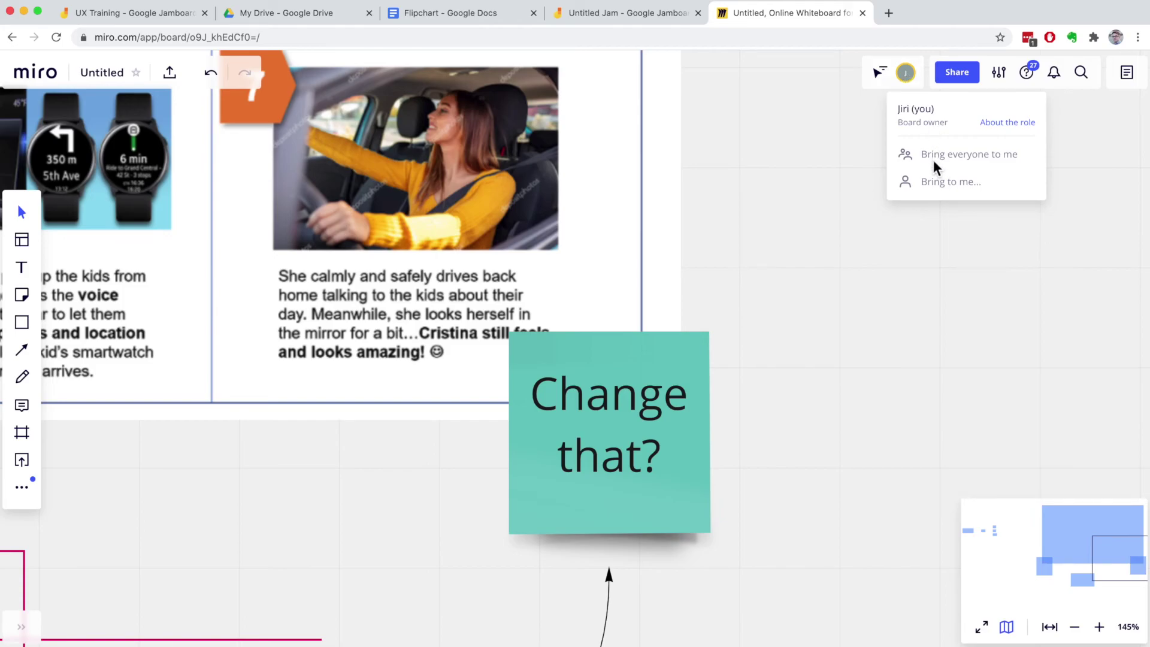
{"action": "scroll", "coordinate": [382, 178], "scroll_direction": "down", "scroll_amount": 5}
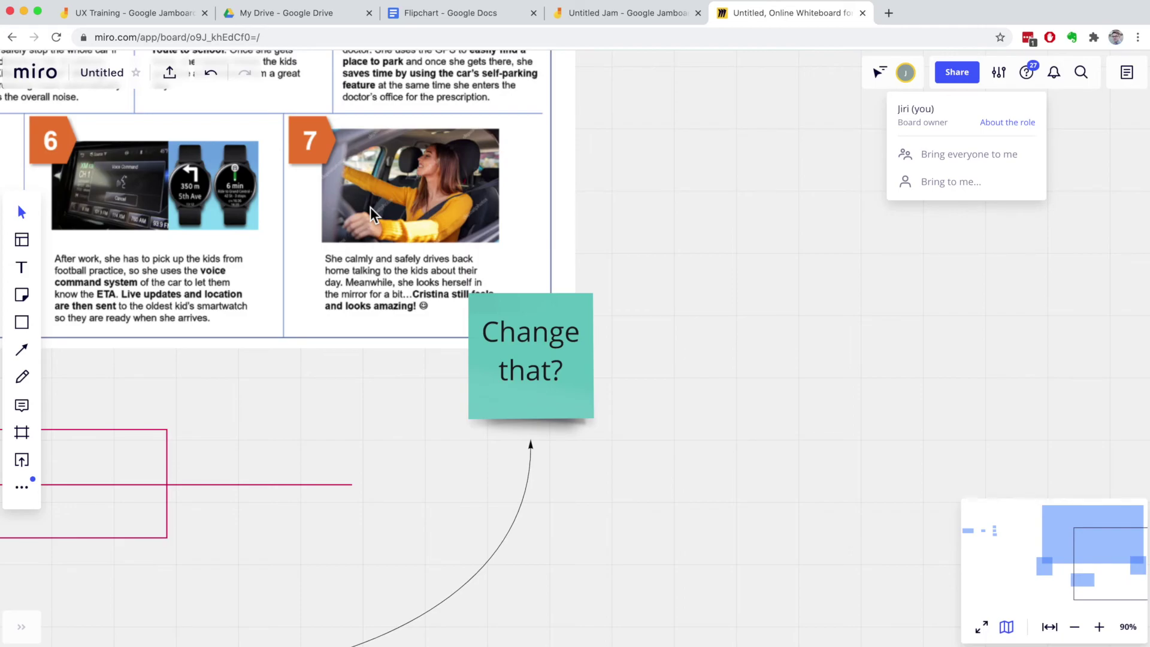
{"action": "scroll", "coordinate": [202, 227], "scroll_direction": "down", "scroll_amount": 4}
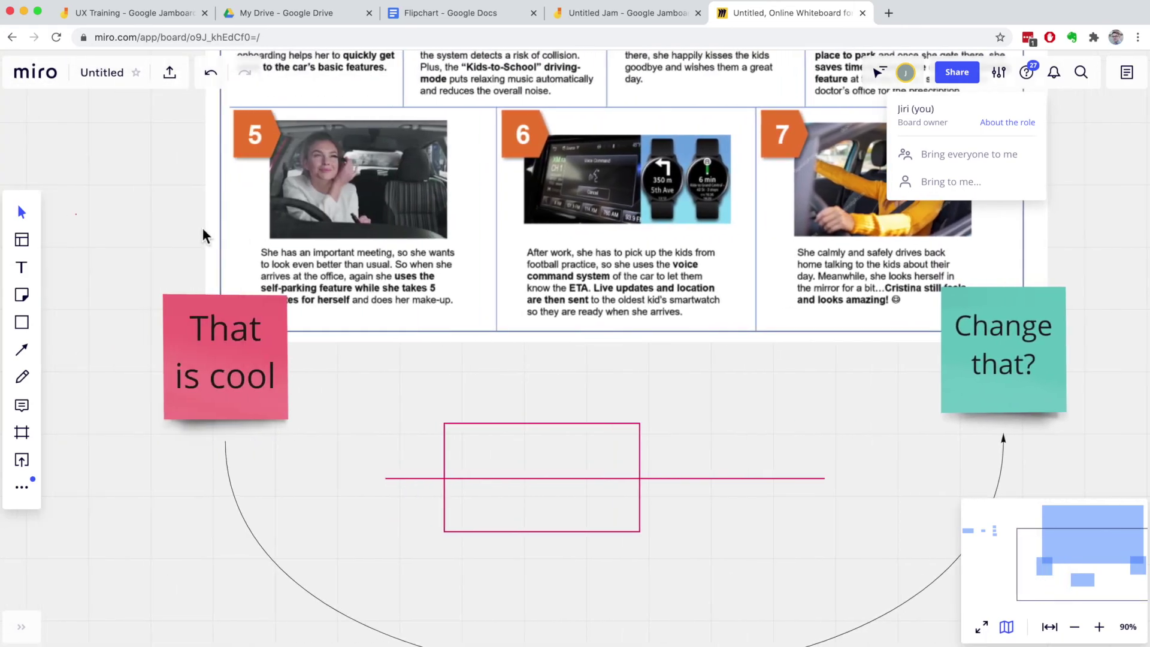
{"action": "scroll", "coordinate": [205, 235], "scroll_direction": "down", "scroll_amount": 3}
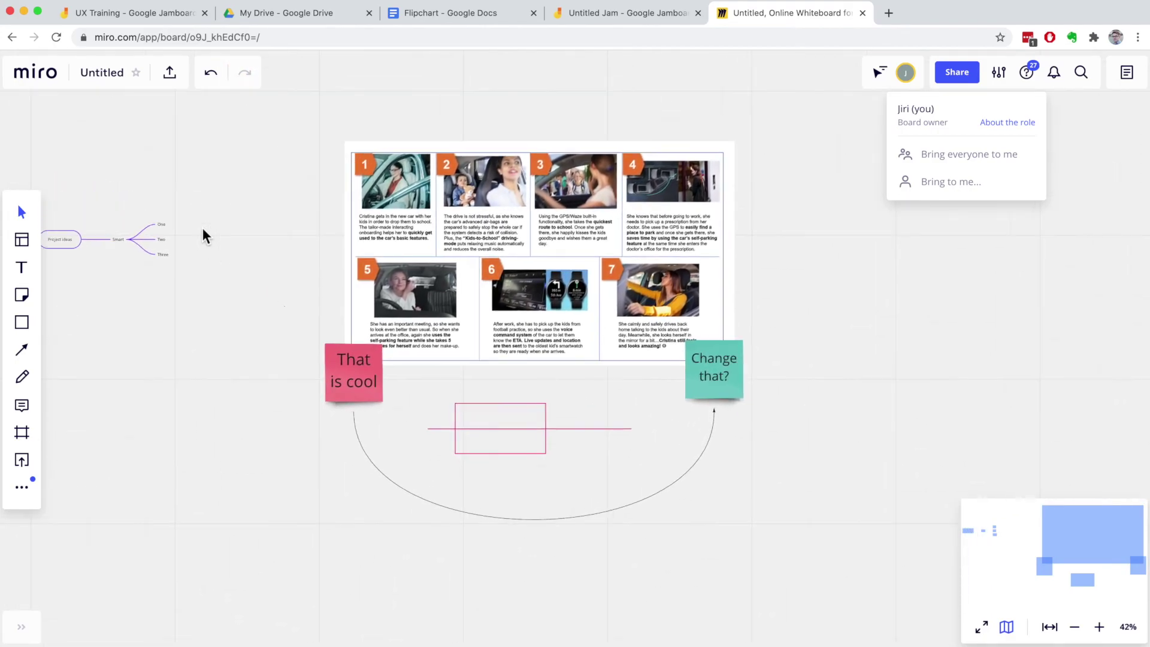
{"action": "scroll", "coordinate": [203, 227], "scroll_direction": "down", "scroll_amount": 2}
{"action": "scroll", "coordinate": [202, 228], "scroll_direction": "up", "scroll_amount": 2}
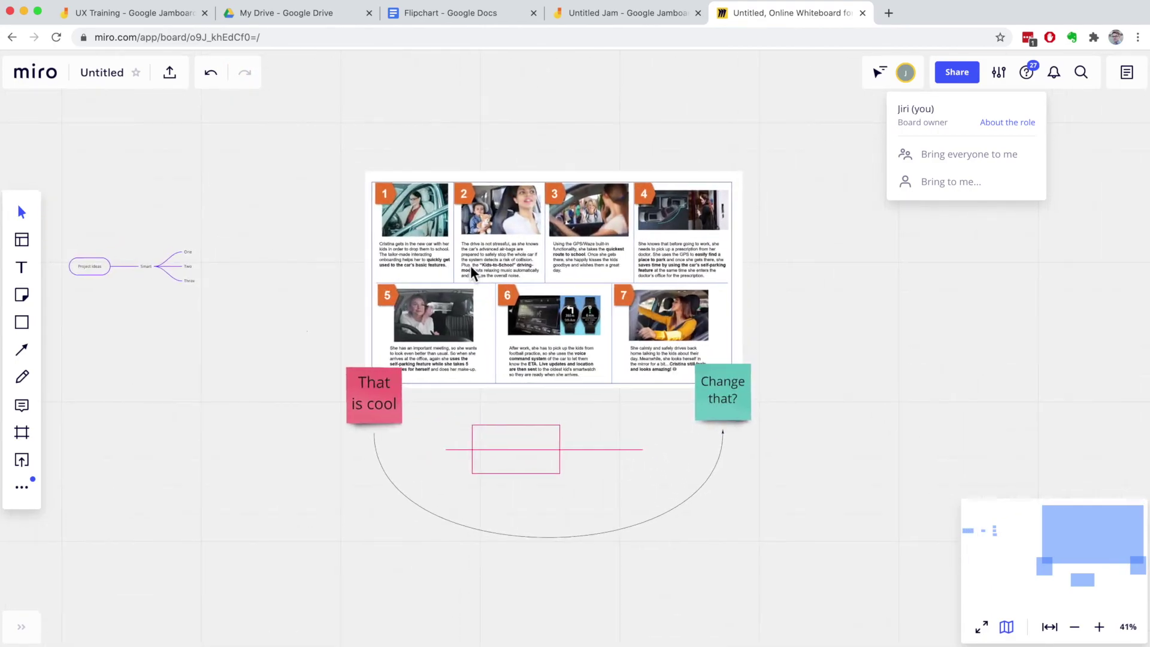
{"action": "scroll", "coordinate": [469, 264], "scroll_direction": "right", "scroll_amount": 3}
{"action": "scroll", "coordinate": [469, 264], "scroll_direction": "up", "scroll_amount": 3}
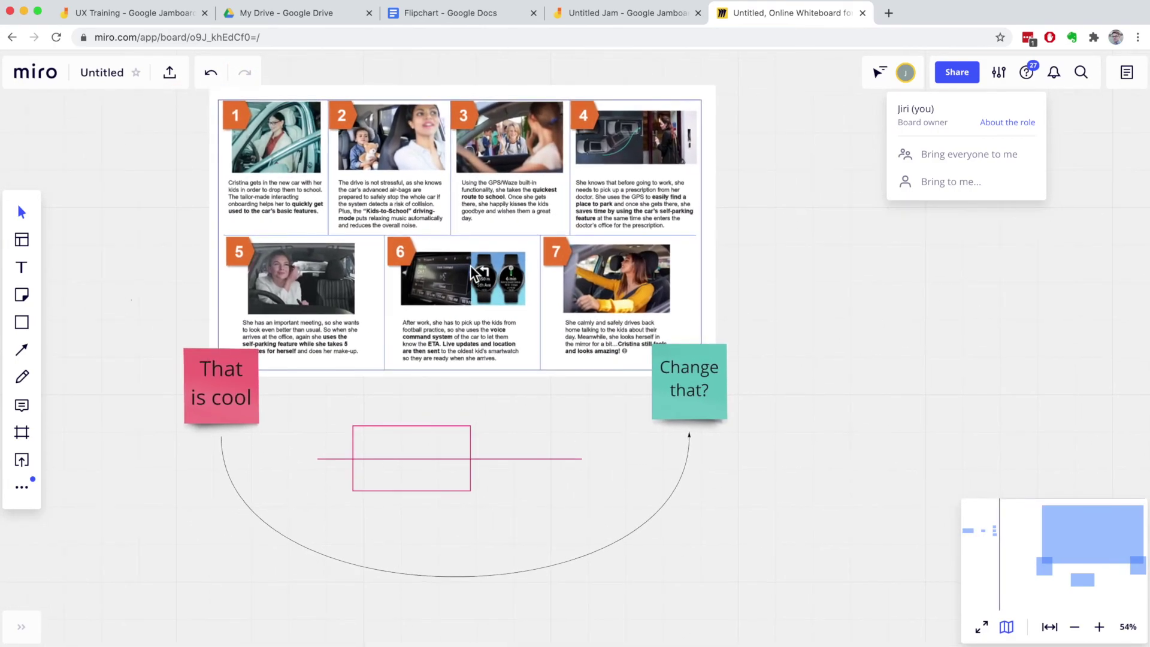
{"action": "scroll", "coordinate": [372, 256], "scroll_direction": "down", "scroll_amount": 2}
{"action": "scroll", "coordinate": [372, 257], "scroll_direction": "left", "scroll_amount": 5}
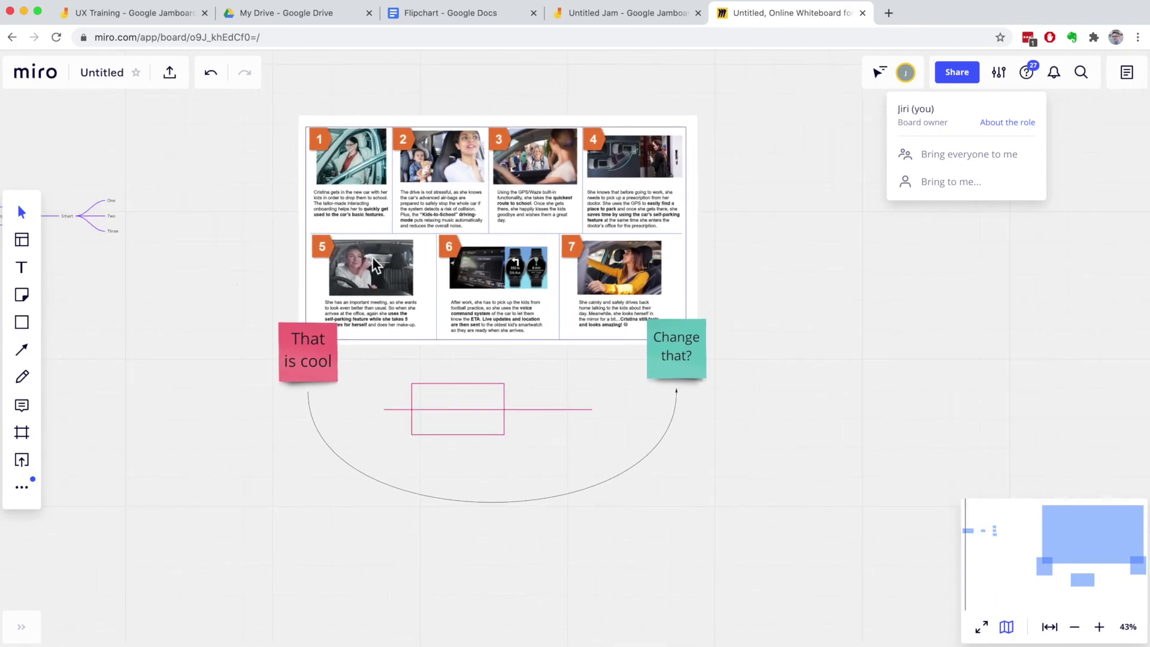
{"action": "scroll", "coordinate": [371, 257], "scroll_direction": "left", "scroll_amount": 3}
{"action": "scroll", "coordinate": [372, 256], "scroll_direction": "right", "scroll_amount": 3}
{"action": "scroll", "coordinate": [372, 256], "scroll_direction": "up", "scroll_amount": 1}
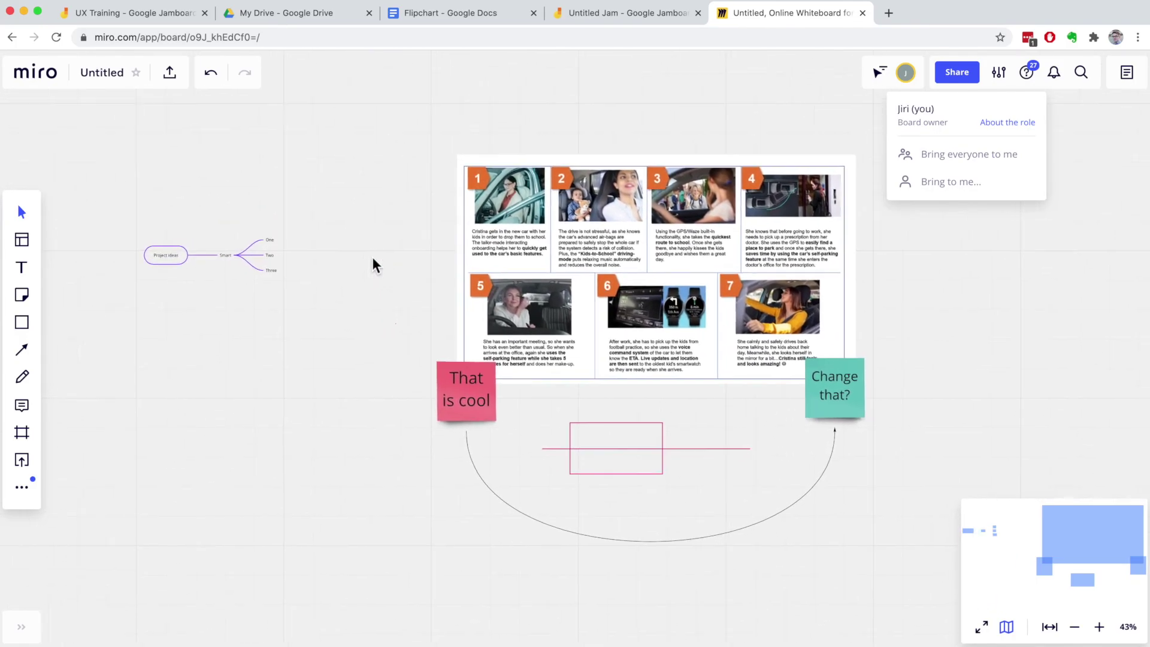
{"action": "scroll", "coordinate": [371, 257], "scroll_direction": "down", "scroll_amount": 1}
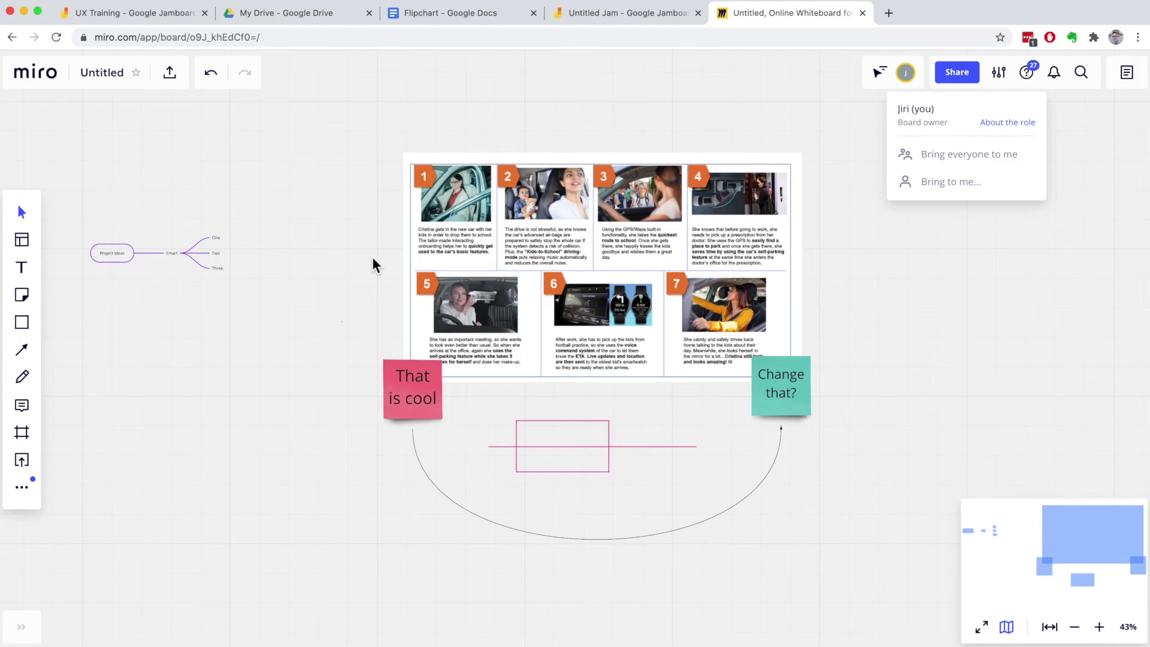